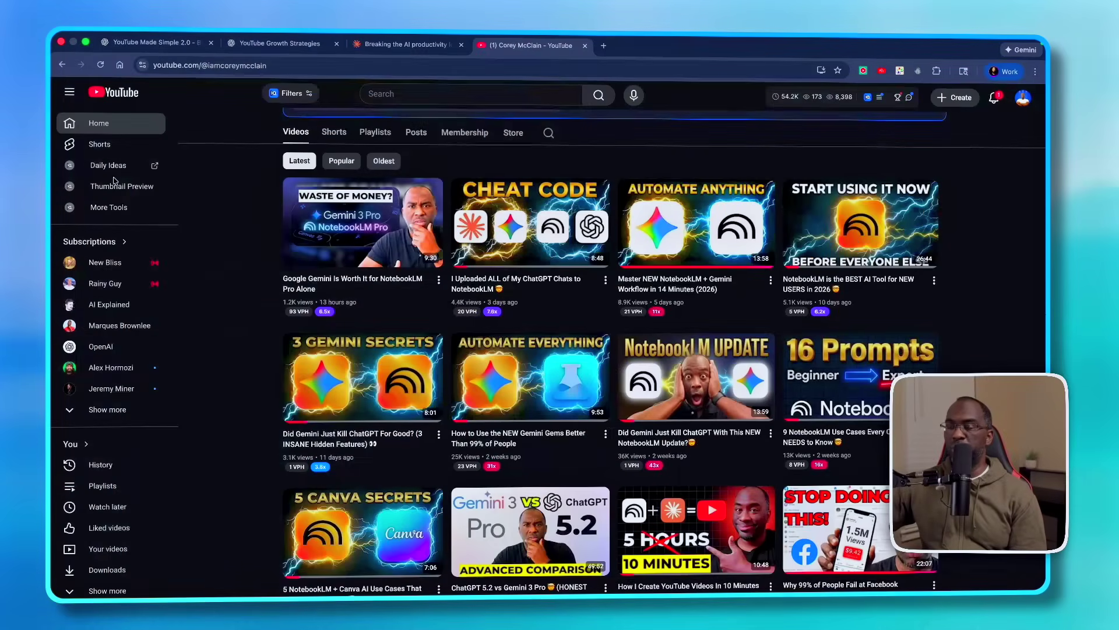
- Follow the free NotebookLM prompt pack forms.gle link in the video's description
mouse_move(358, 244)
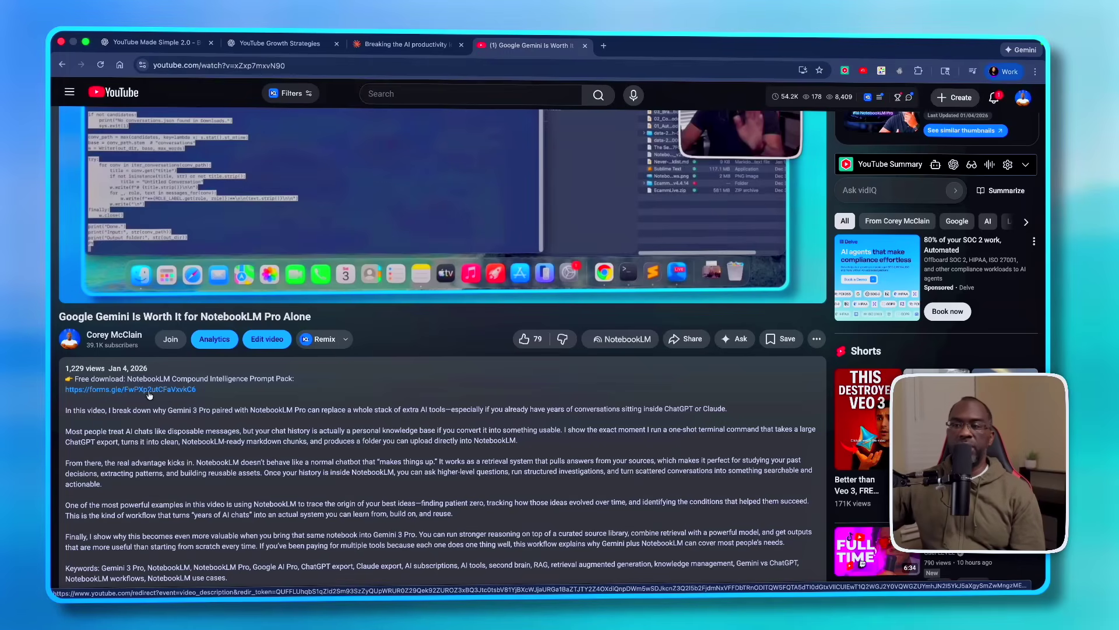
click(122, 391)
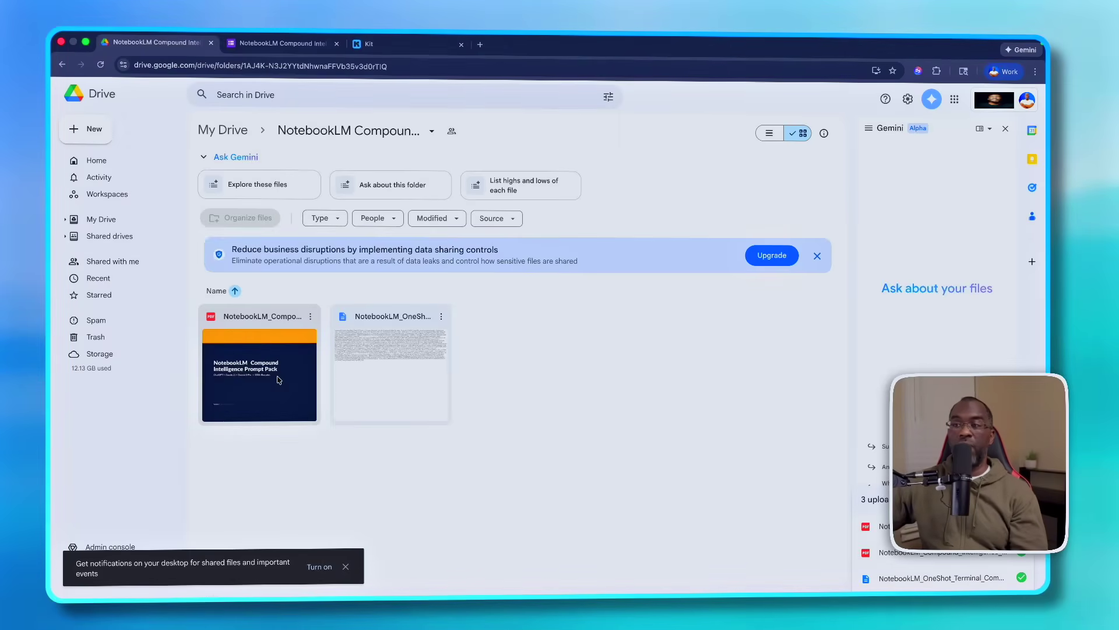
double_click(257, 391)
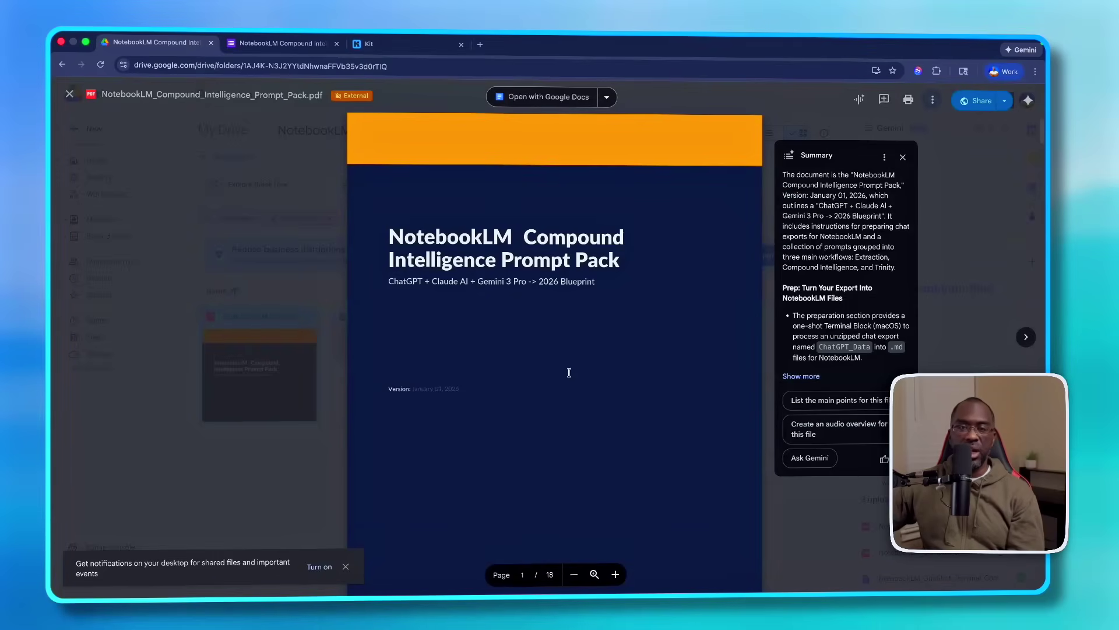
scroll(569, 372, down, 10)
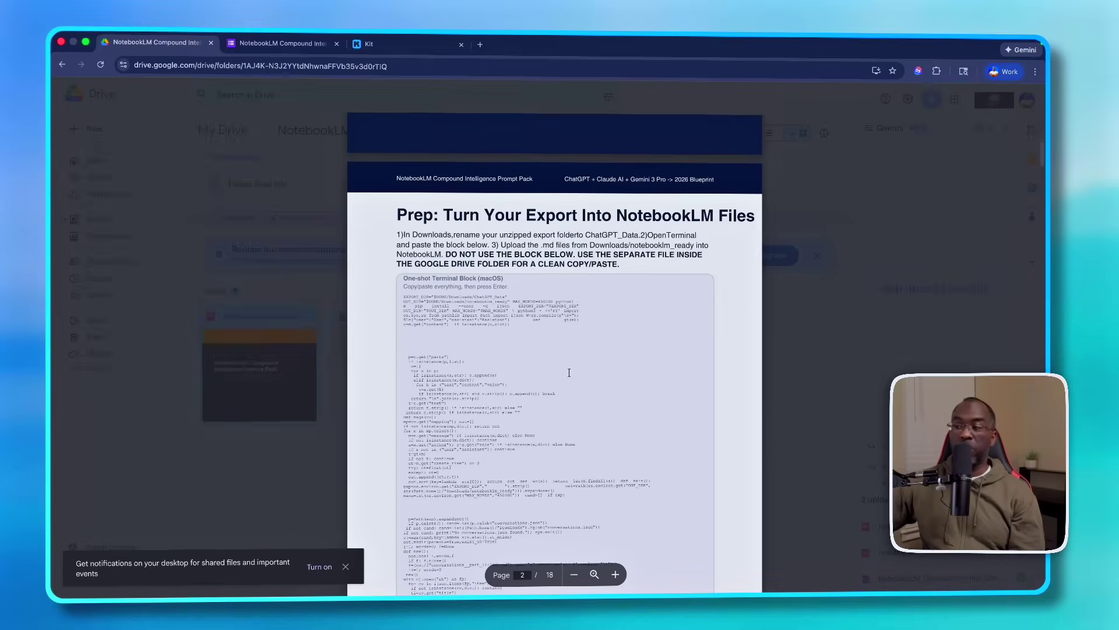
scroll(569, 372, down, 10)
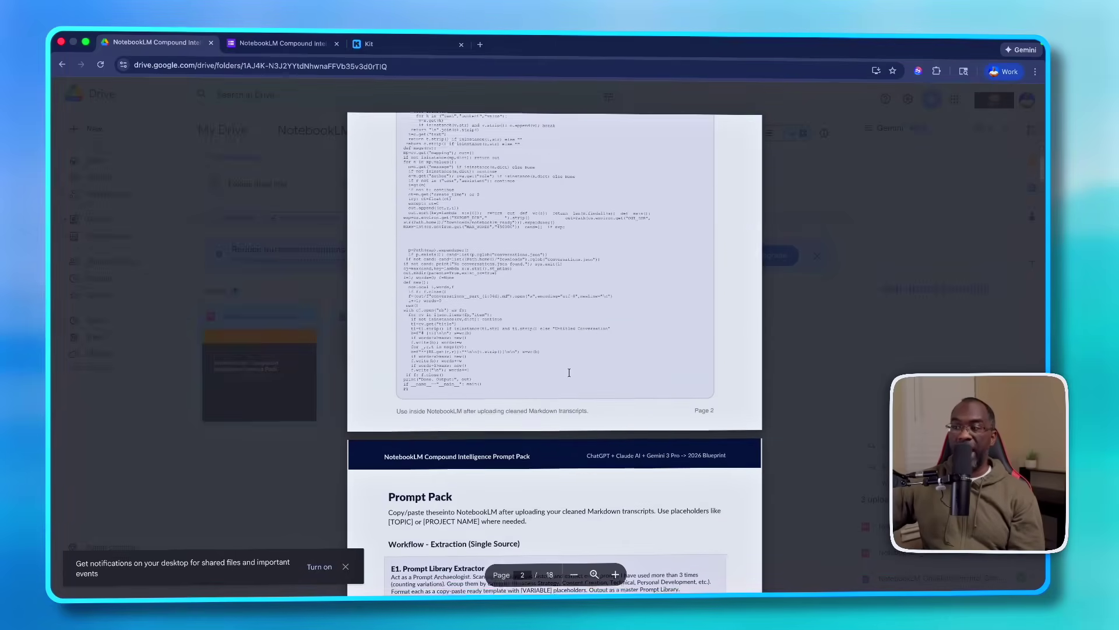
scroll(569, 372, down, 5)
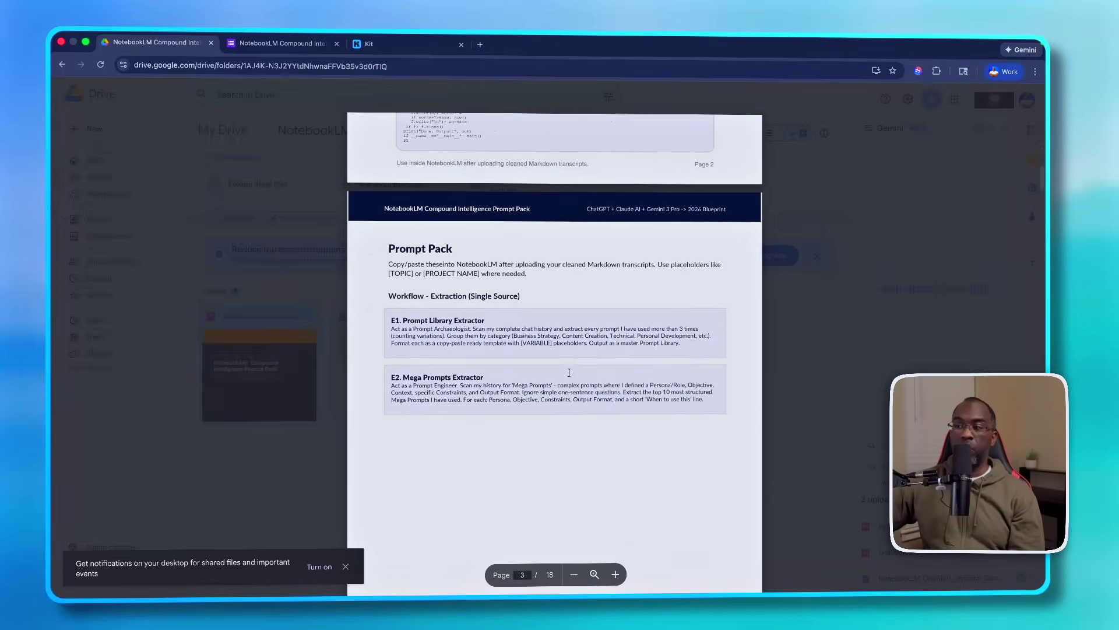
scroll(568, 372, up, 3)
scroll(568, 371, down, 10)
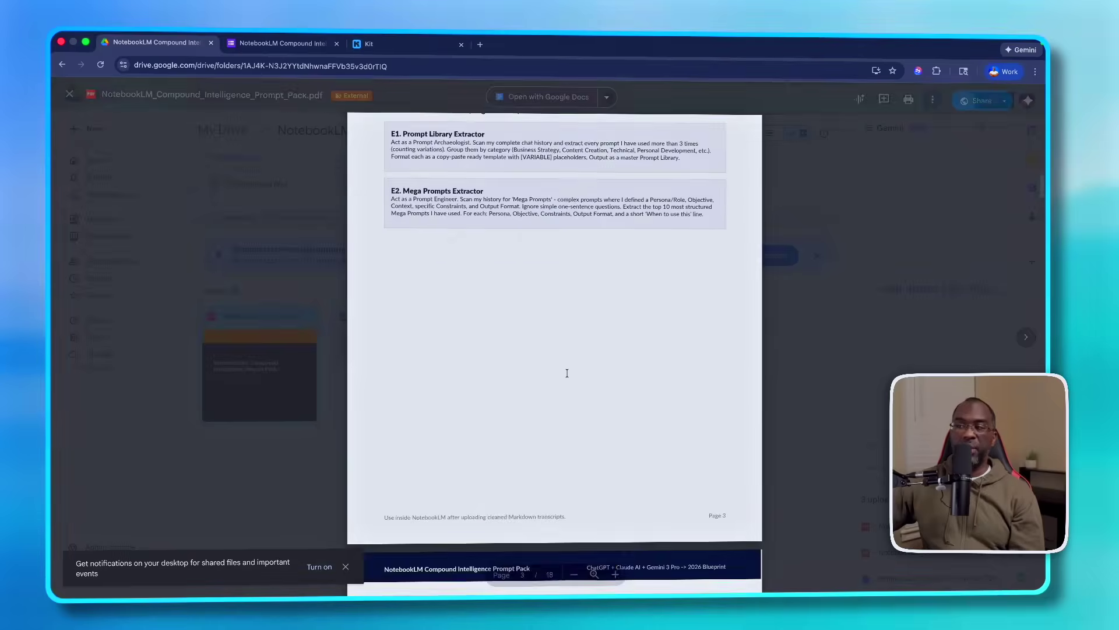
scroll(567, 373, down, 10)
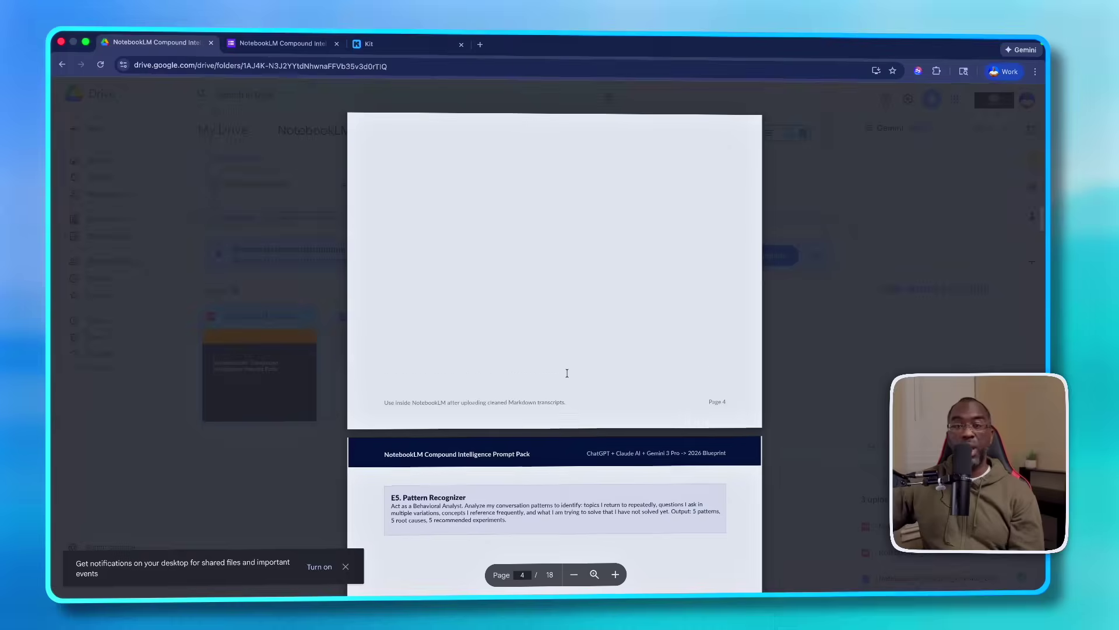
scroll(567, 373, down, 15)
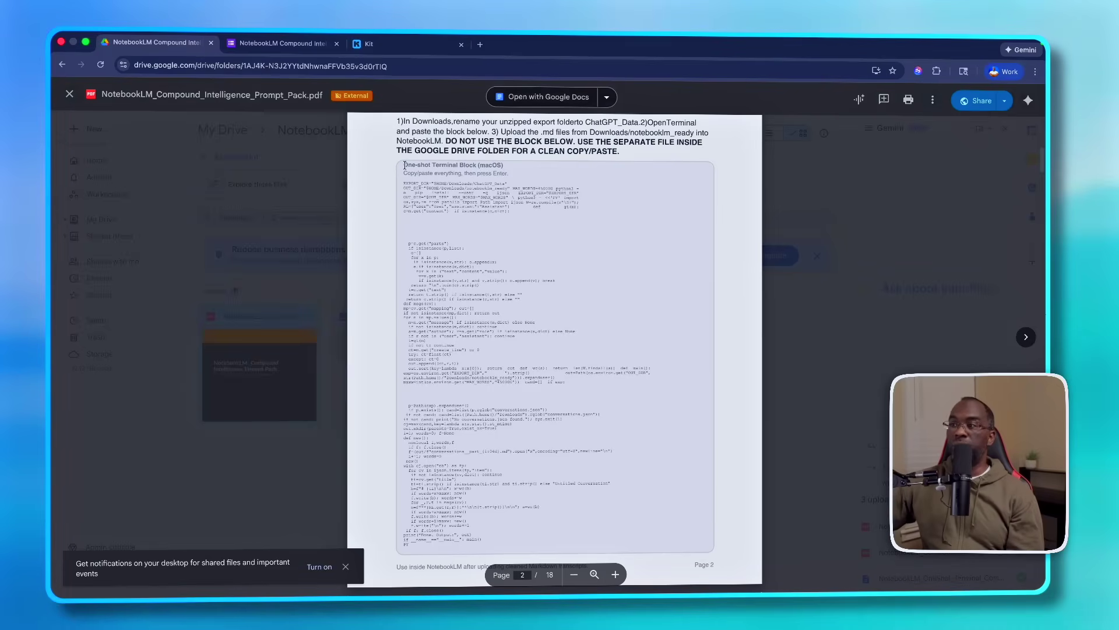
drag(403, 165, 463, 539)
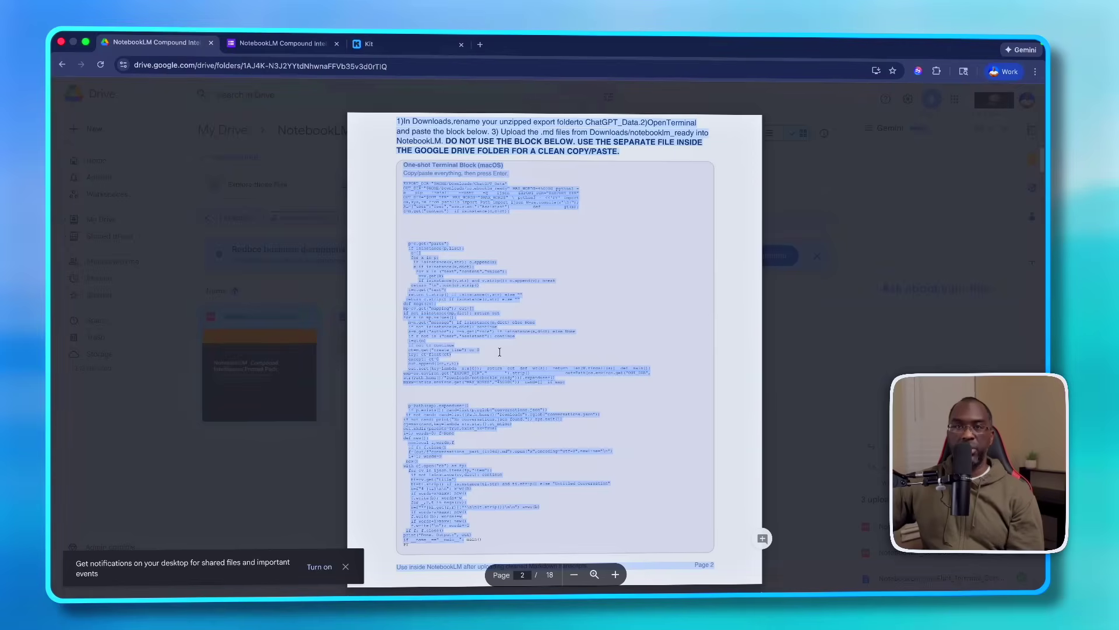
- Open NotebookLM_OneShot_Terminal_Command_Instructions.txt and select the command from EXPORT_DIR through PY
click(307, 316)
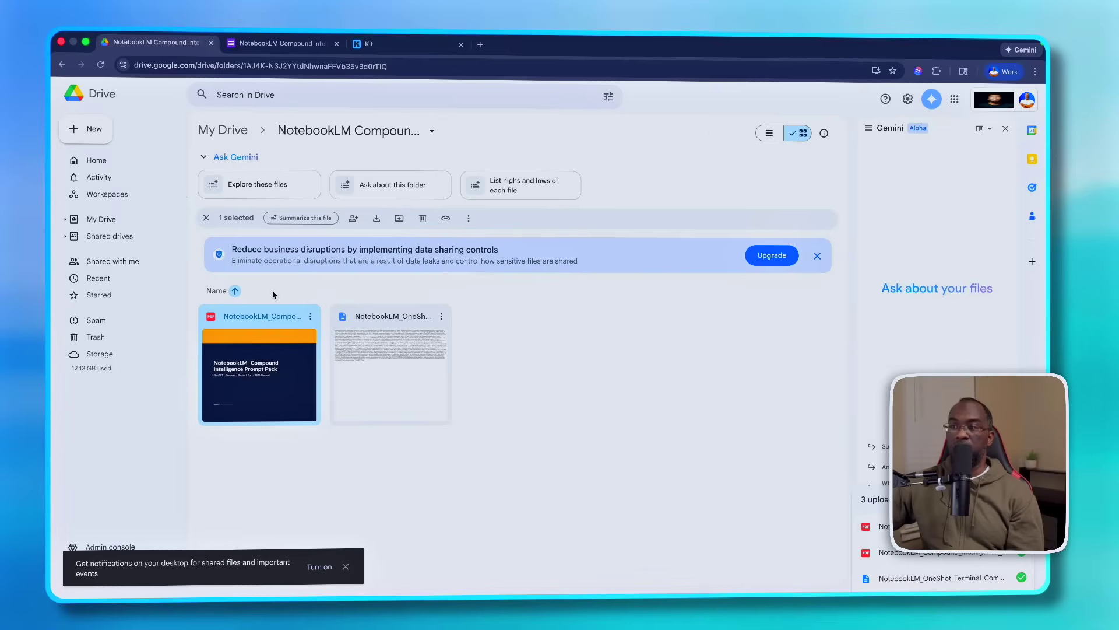
click(375, 350)
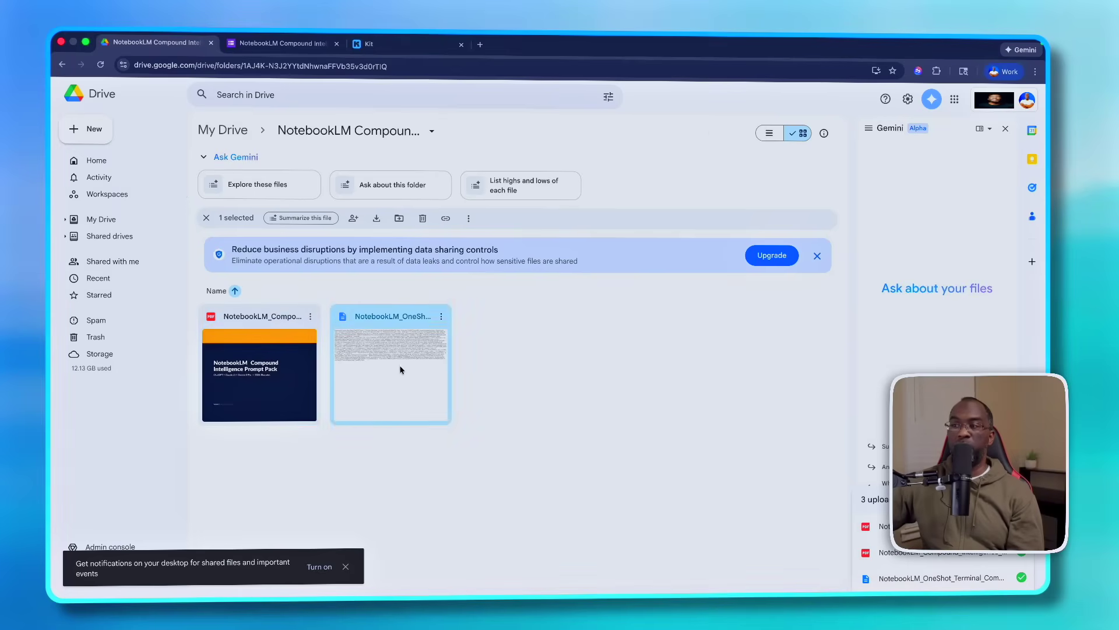
double_click(374, 350)
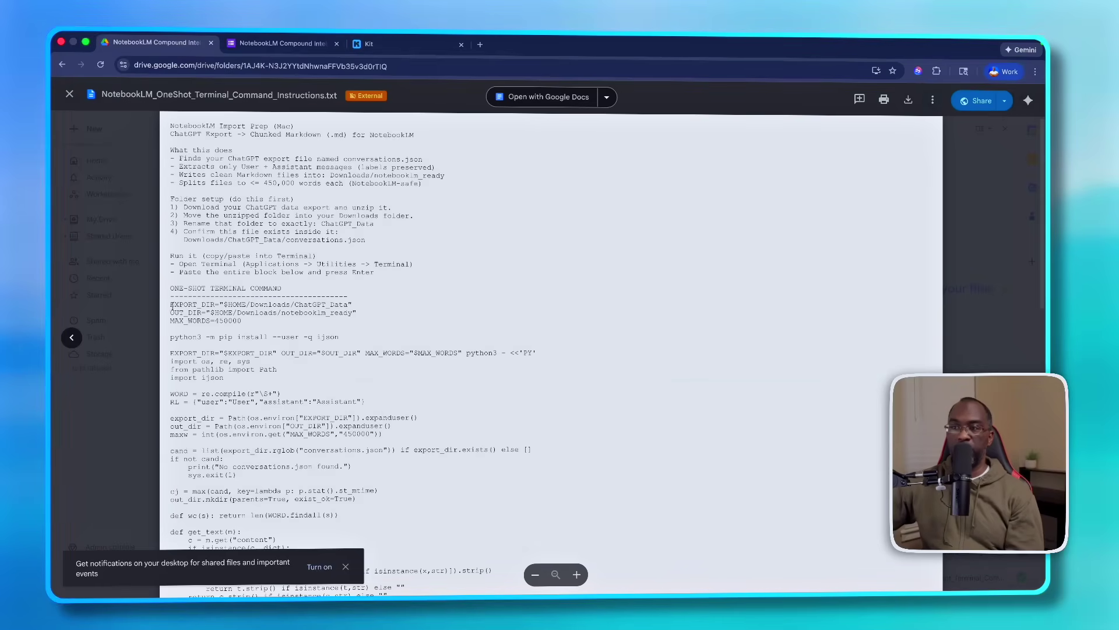
drag(171, 306, 354, 386)
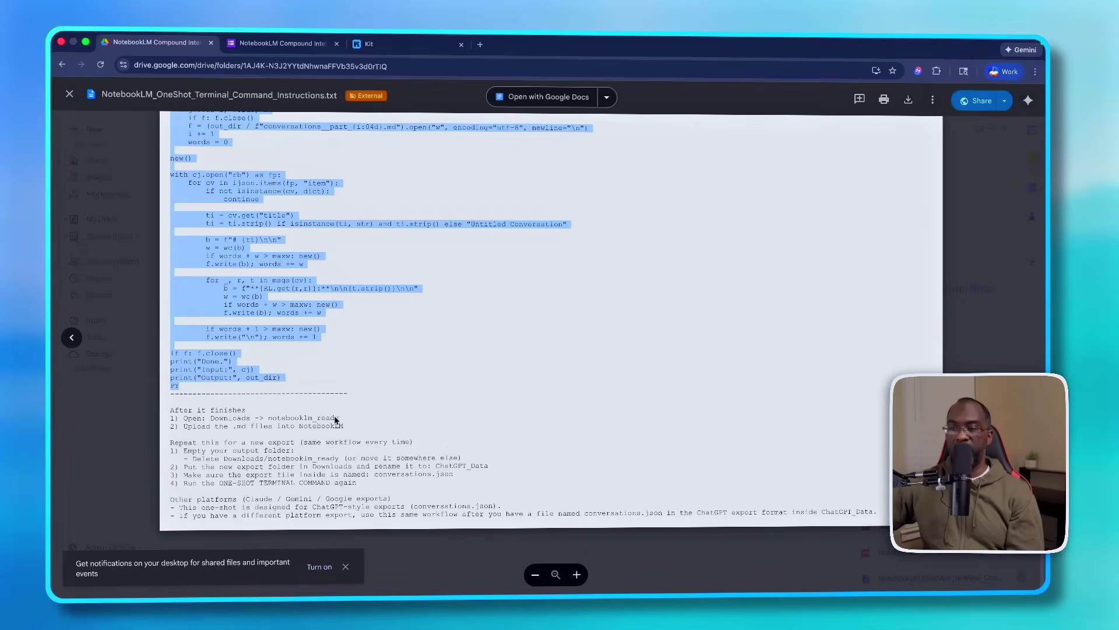
key(ctrl+minus)
key(ctrl+minus)
key(ctrl+minus)
key(ctrl+minus)
key(ctrl+minus)
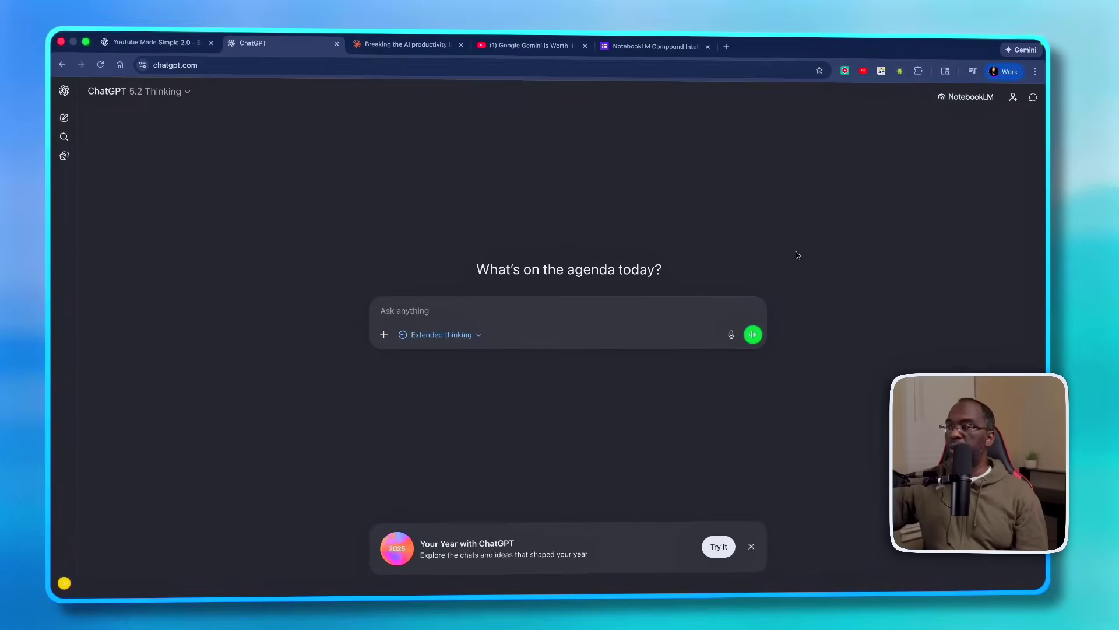
- Request a ChatGPT chat data export from Settings > Data controls
click(65, 583)
click(91, 515)
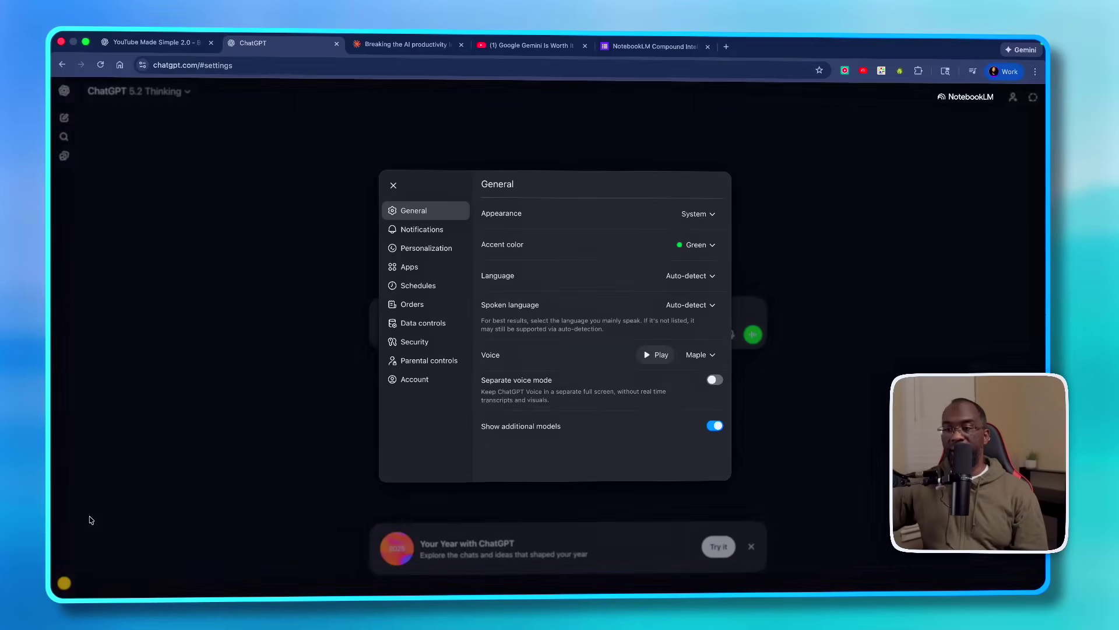
click(426, 324)
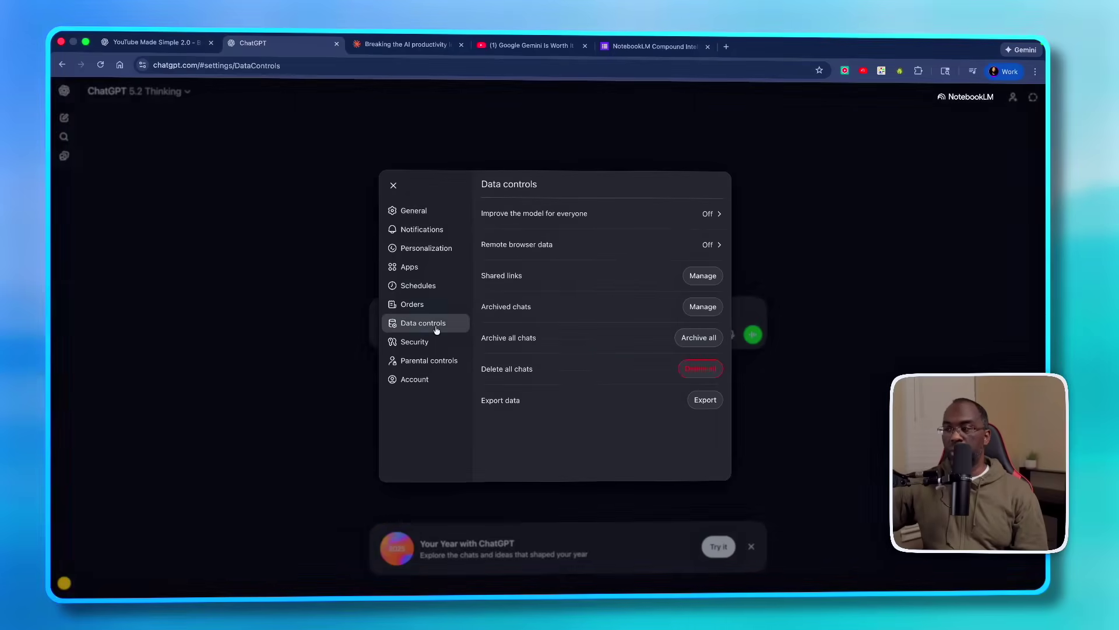
click(702, 402)
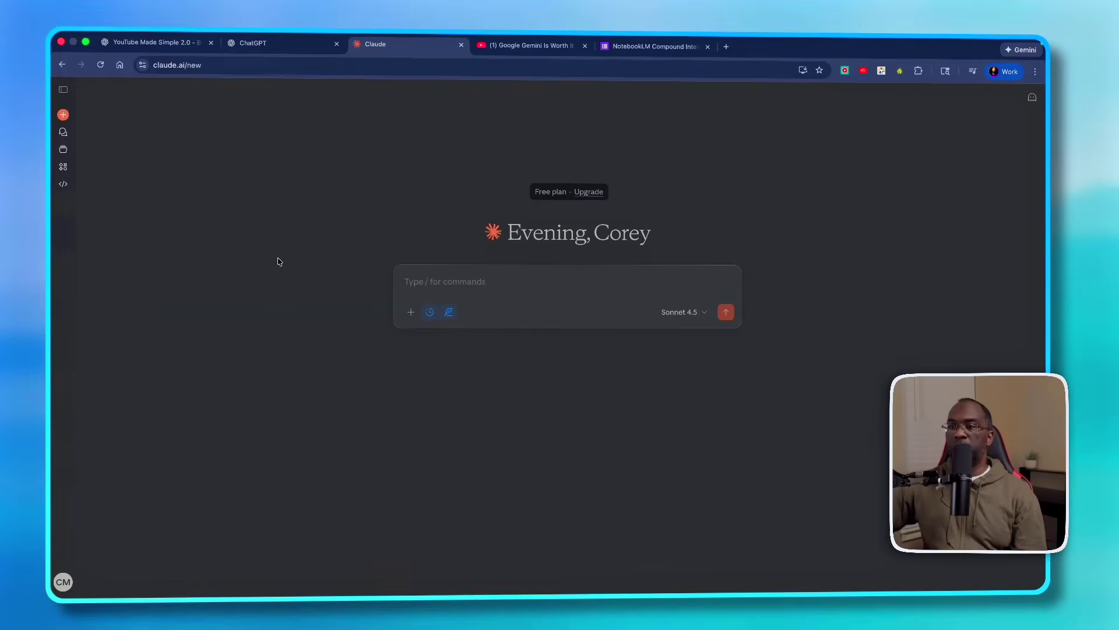
- Export all Claude data from Settings > Privacy with All selected
click(65, 581)
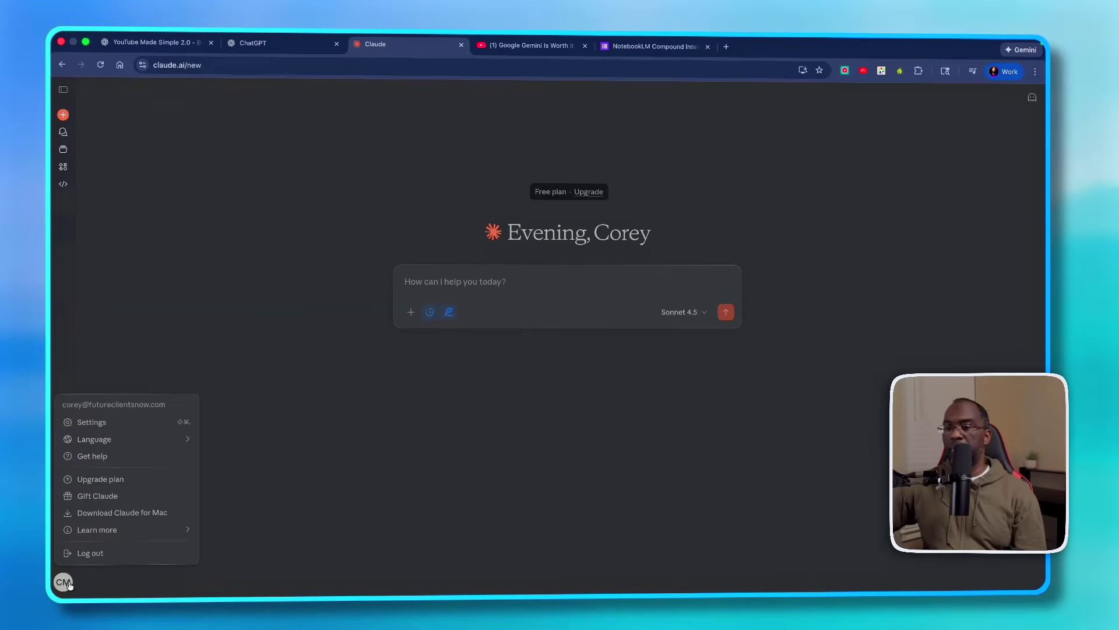
click(99, 423)
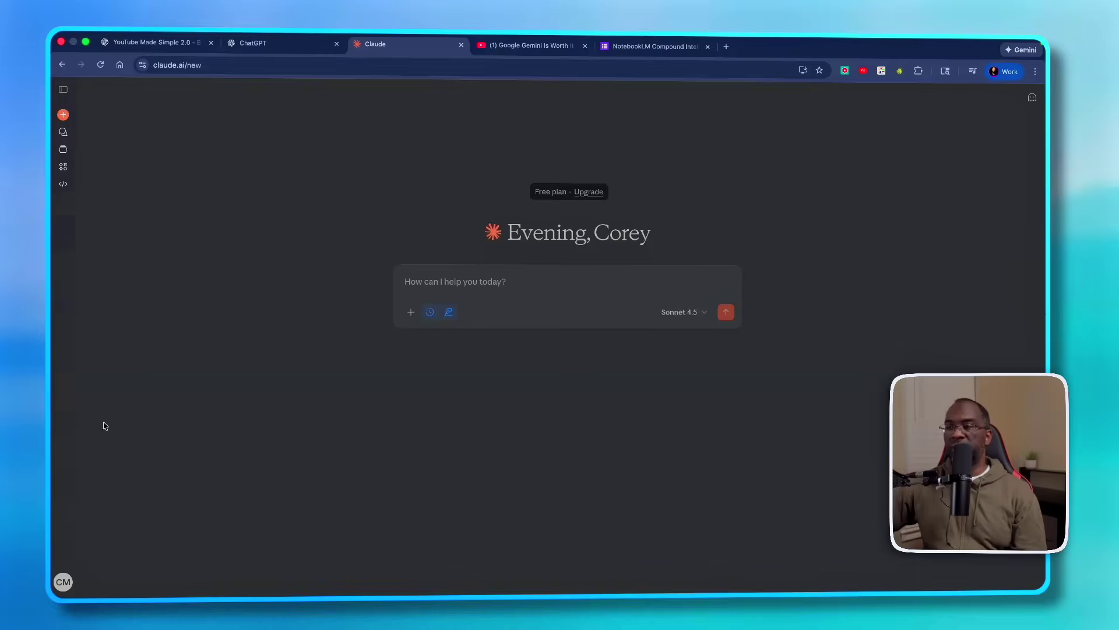
click(279, 199)
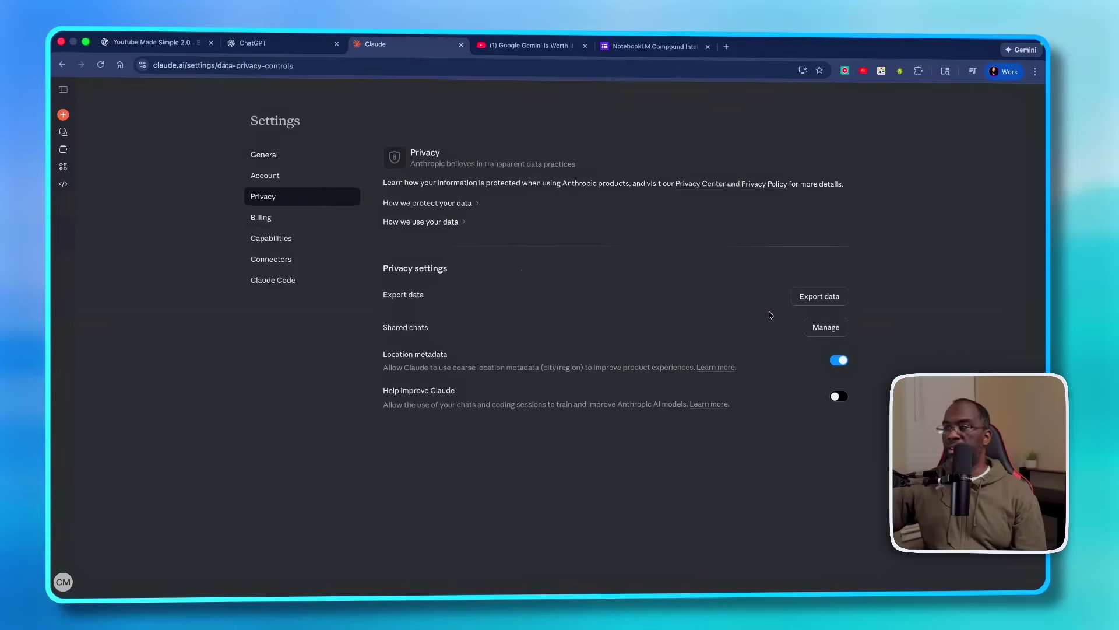
click(800, 296)
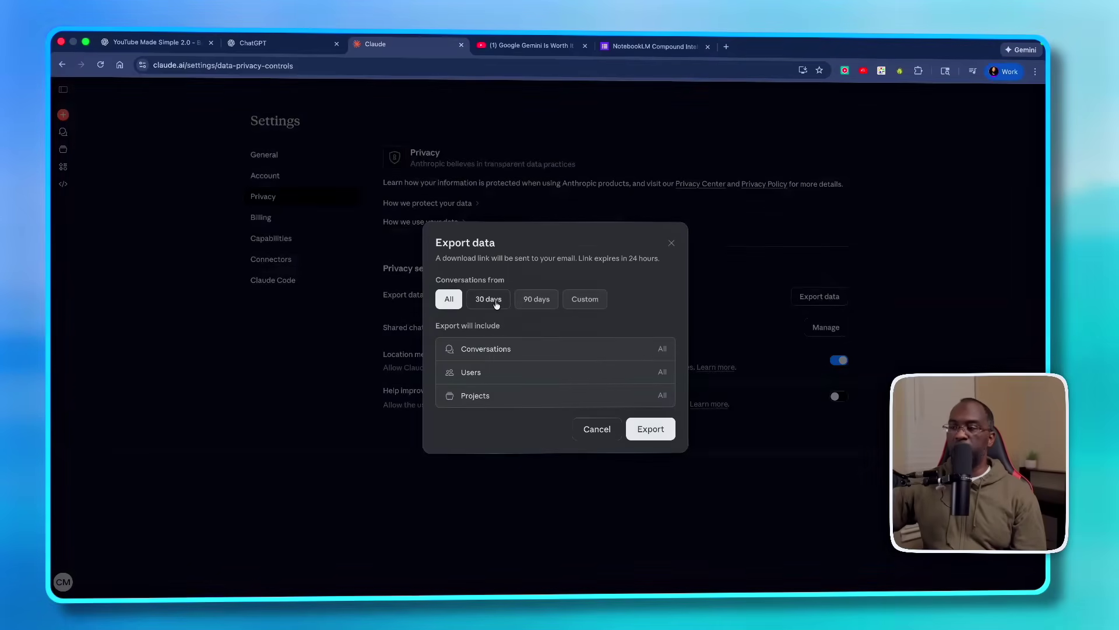
click(665, 435)
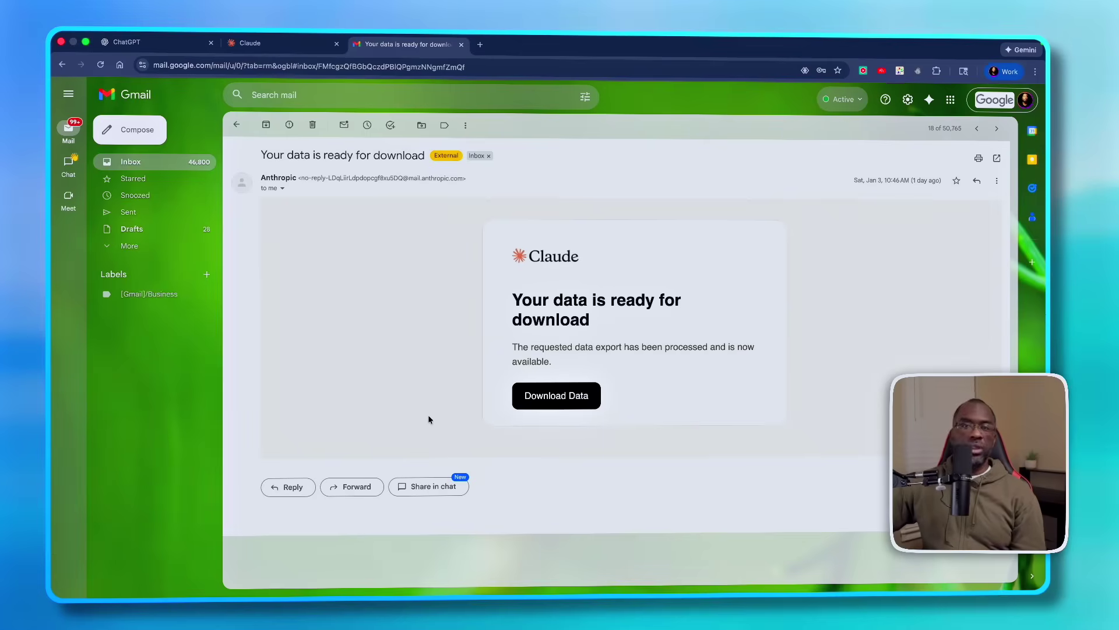
- Download the Claude data export from the 'Your data is ready' email
click(574, 395)
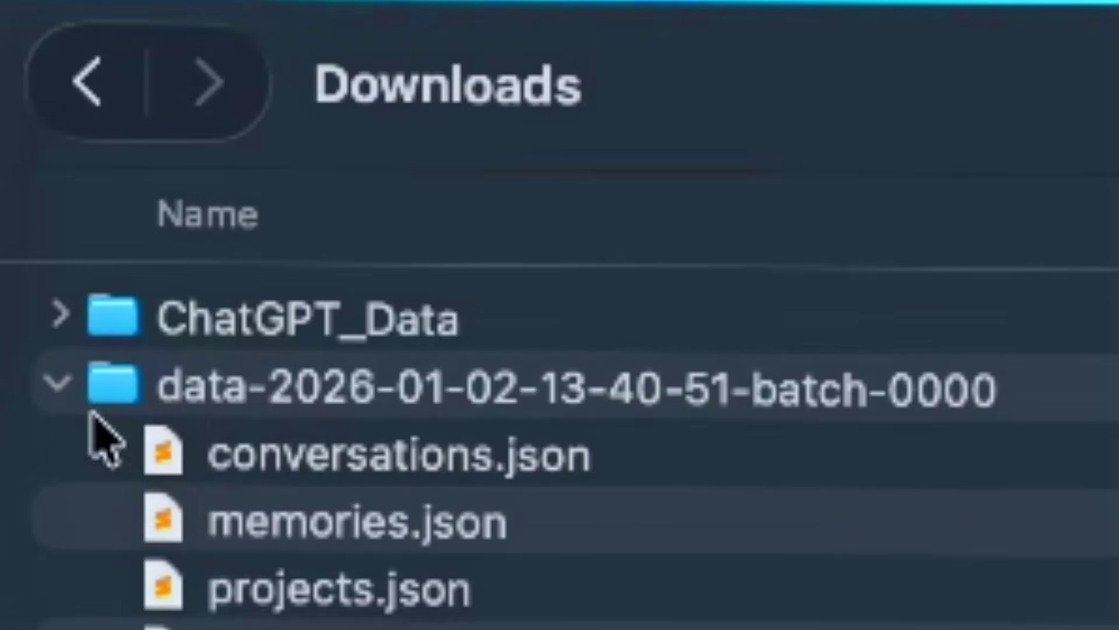
right_click(245, 401)
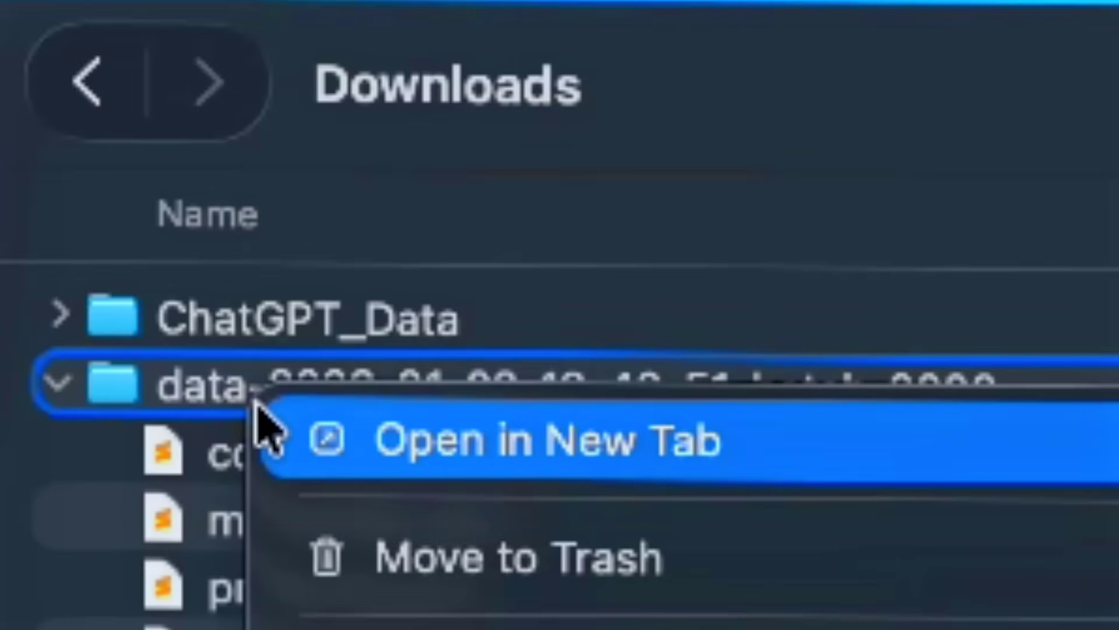
click(236, 361)
key(Return)
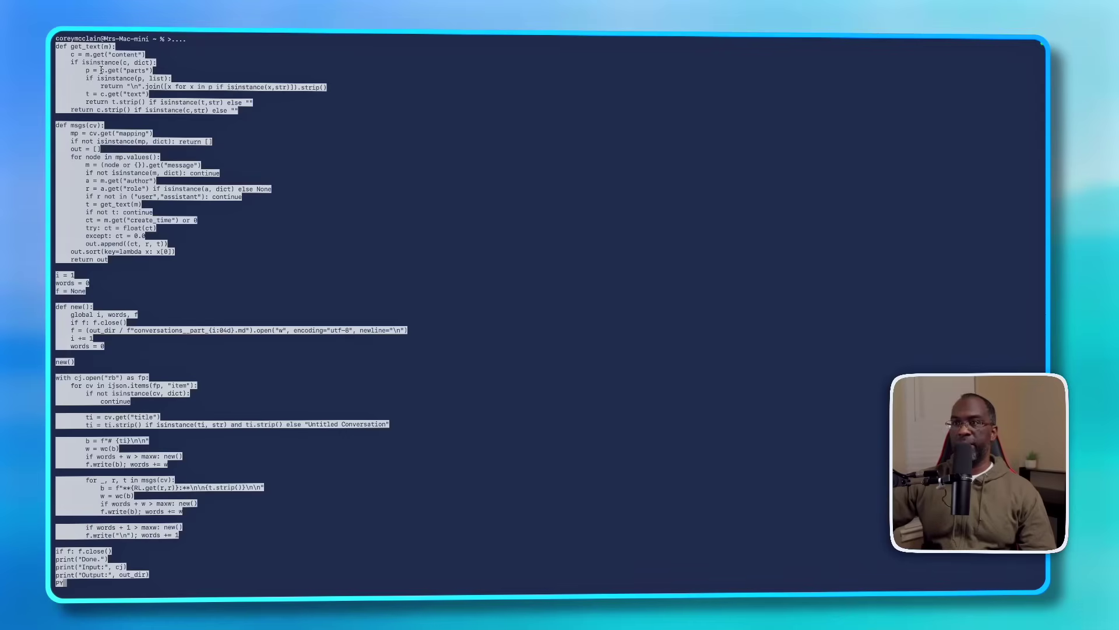
- Run the pasted python3 script to split conversations into Markdown parts
key(Return)
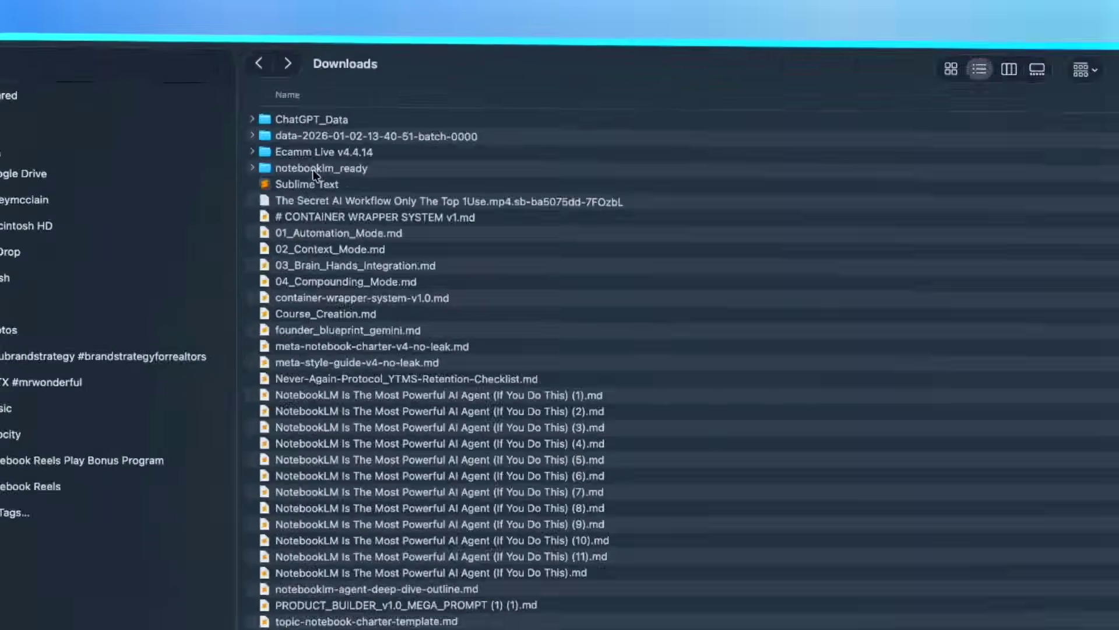
- Browse the notebooklm_ready part files through part_0082 and select one
double_click(433, 475)
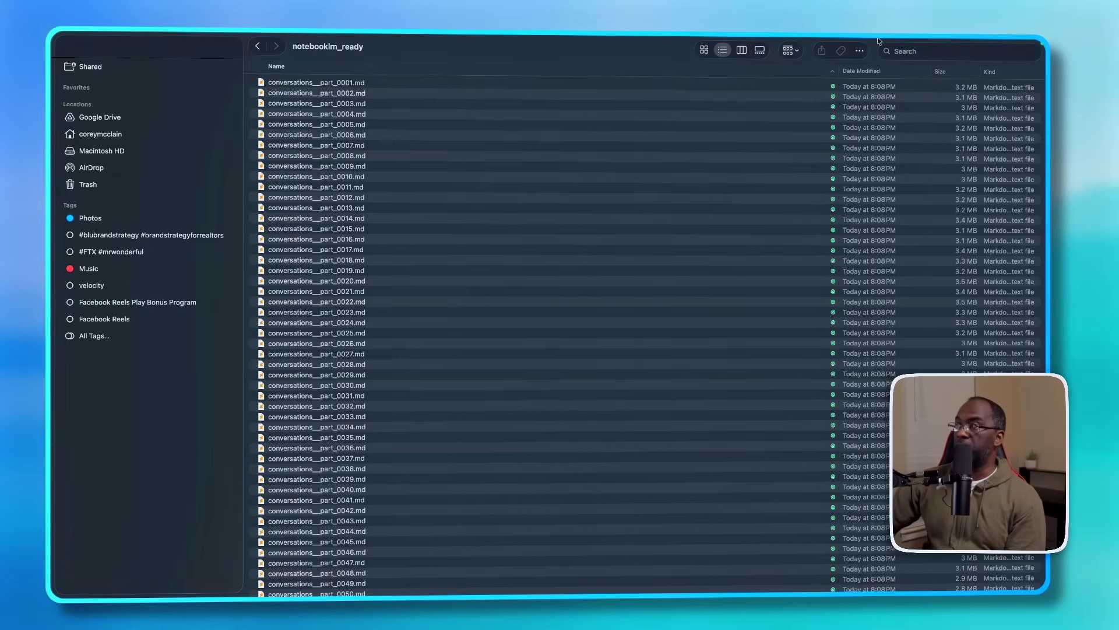
mouse_move(982, 41)
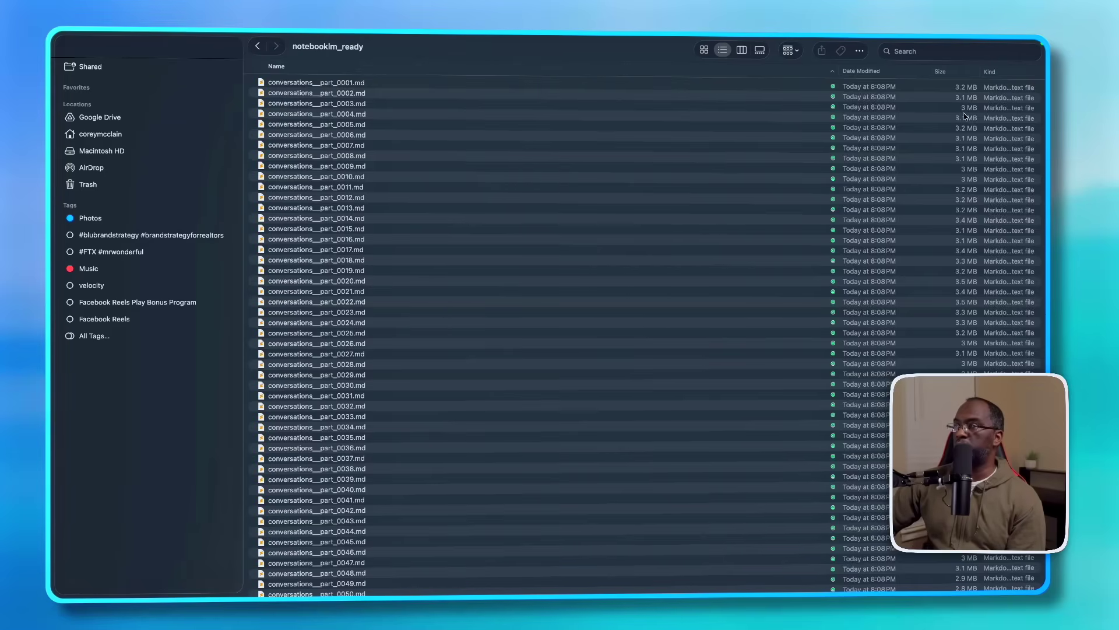
scroll(962, 149, down, 10)
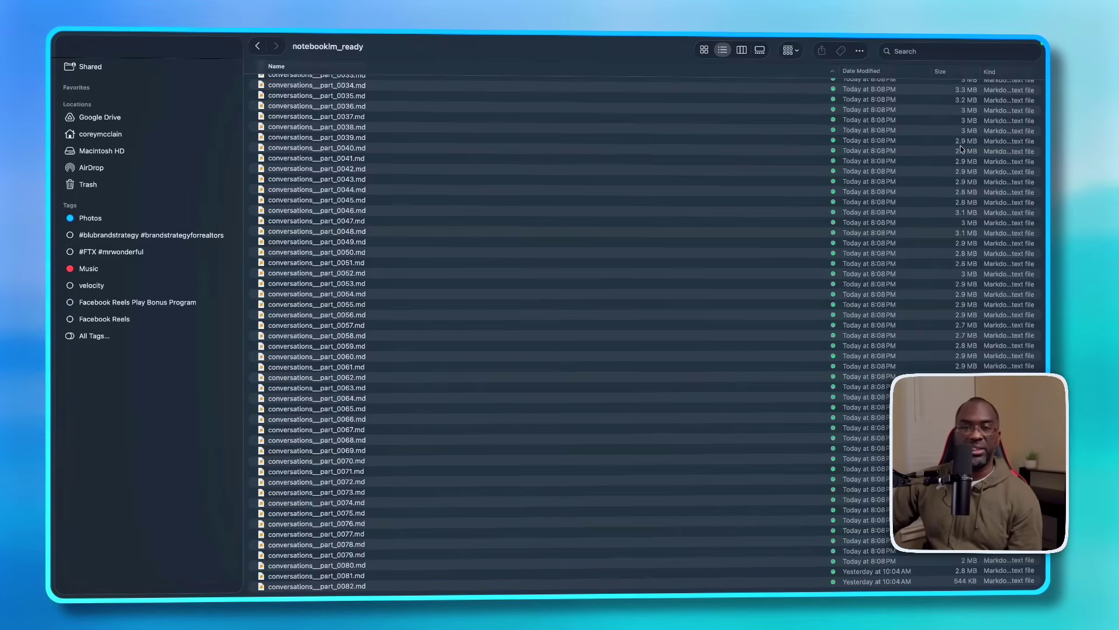
scroll(960, 145, down, 2)
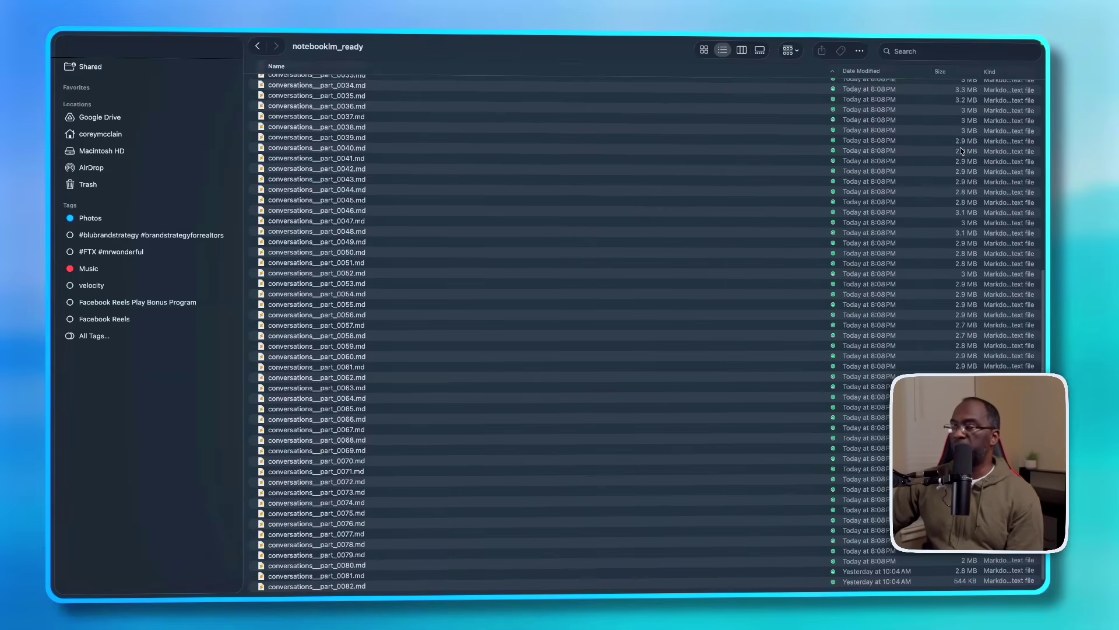
scroll(1000, 127, up, 3)
scroll(1002, 129, up, 4)
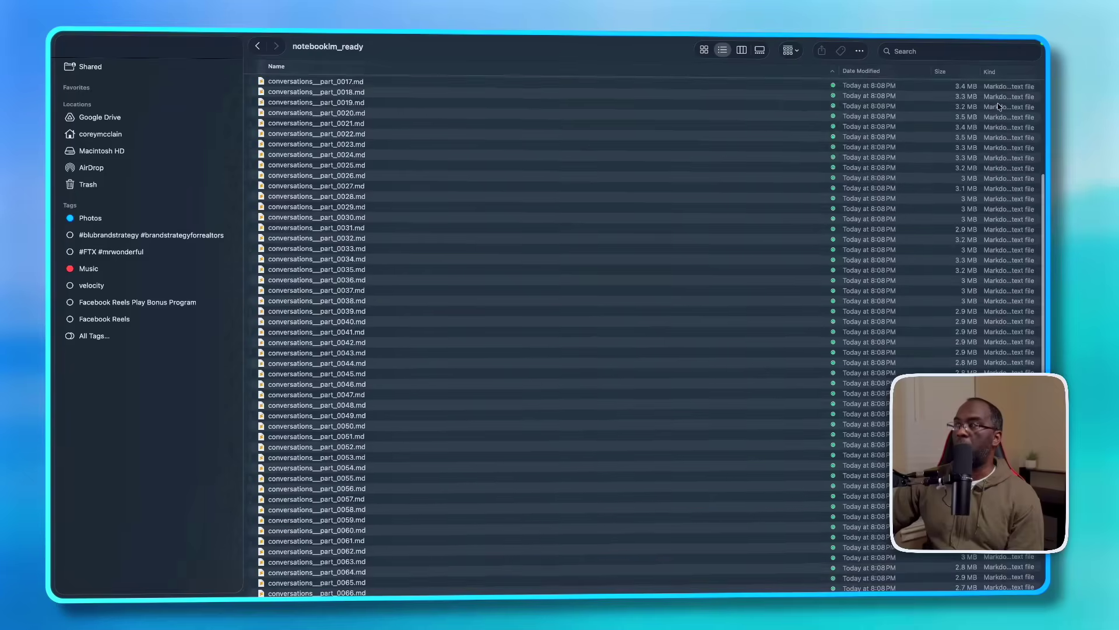
scroll(999, 106, up, 5)
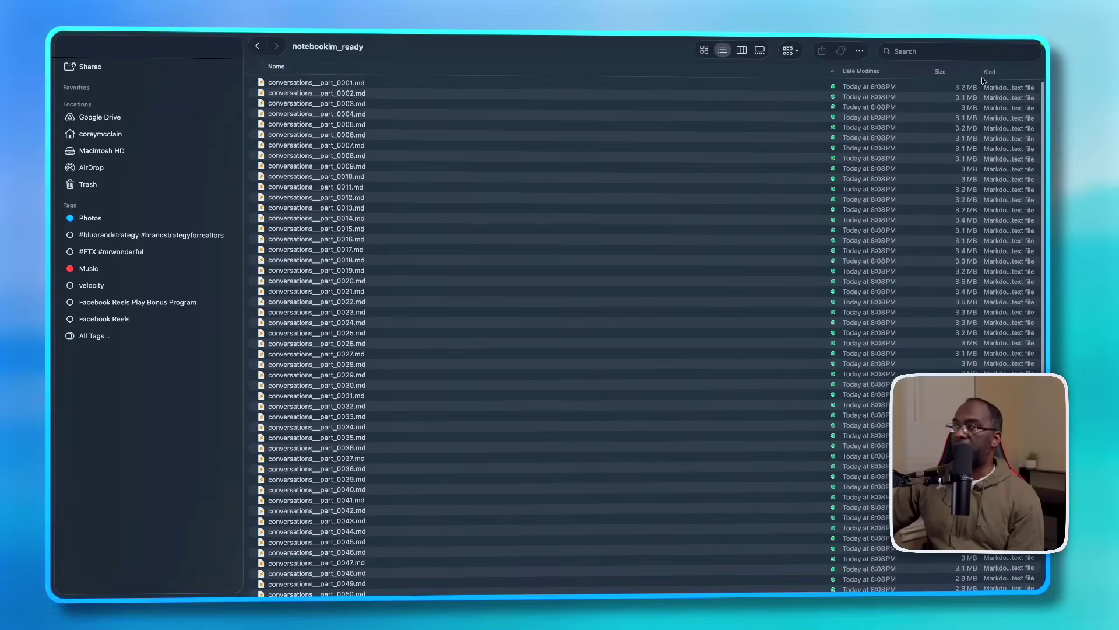
drag(982, 72, 958, 77)
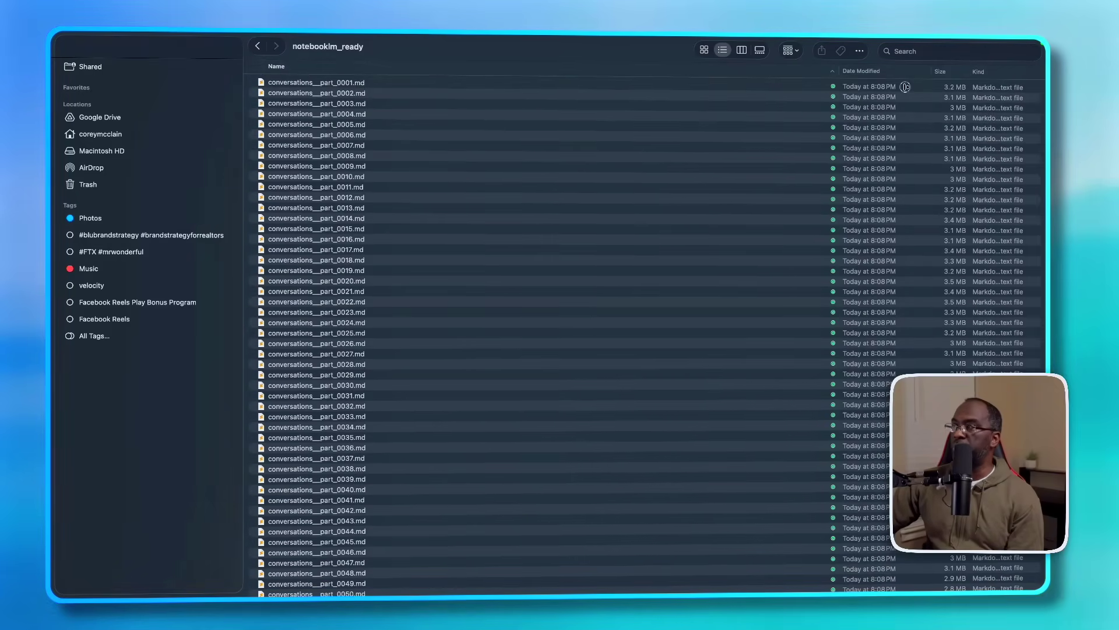
click(341, 344)
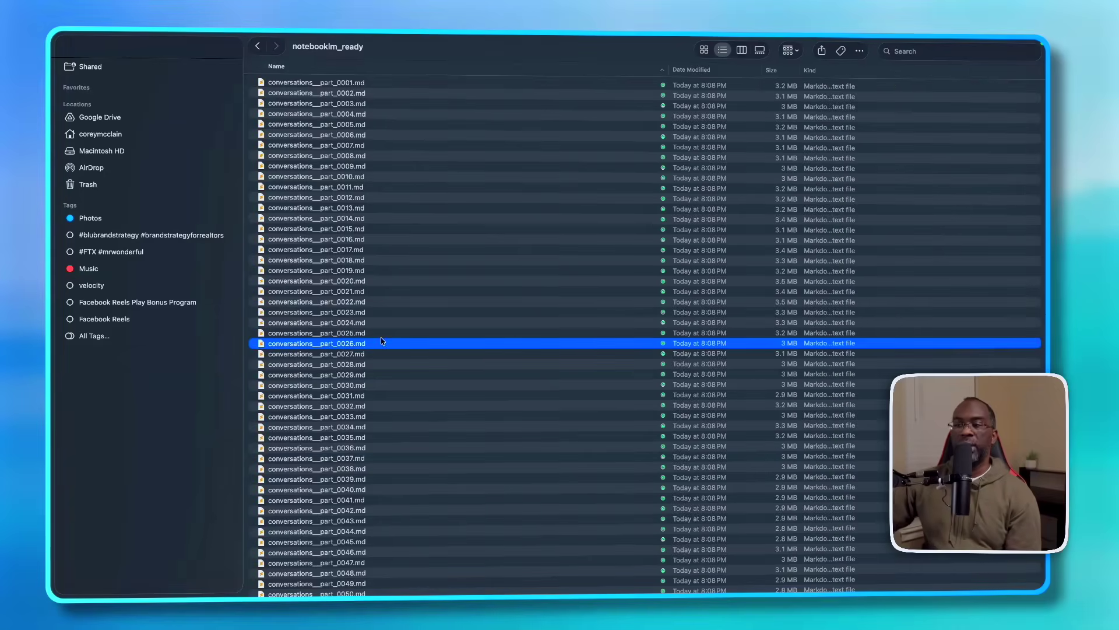
- Read through conversations__part_0024.md in Sublime Text
double_click(324, 323)
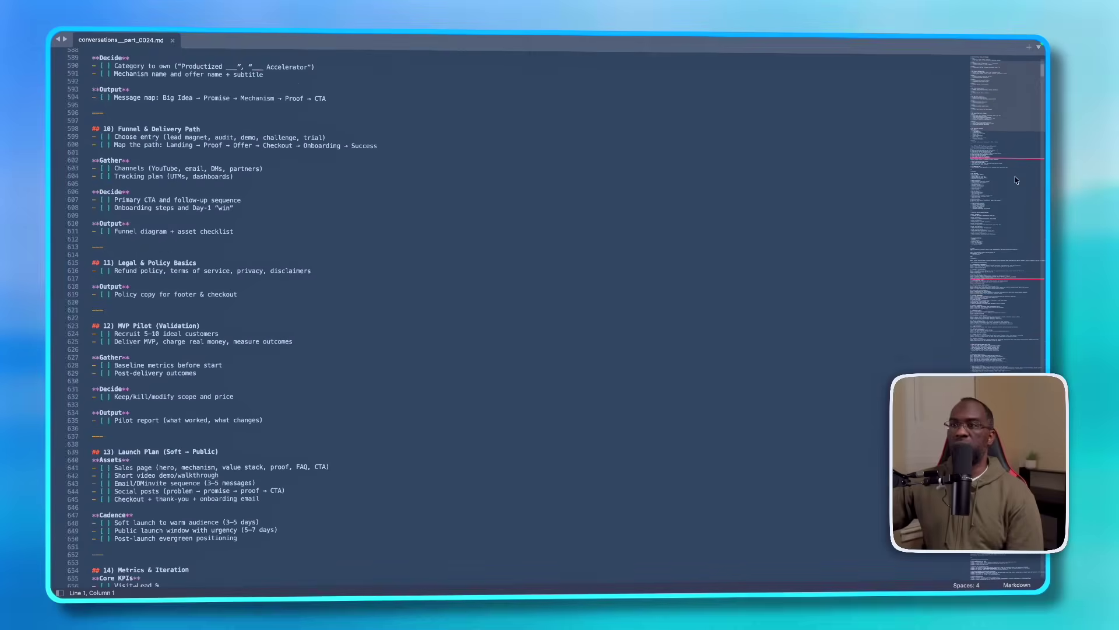
scroll(1015, 200, up, 15)
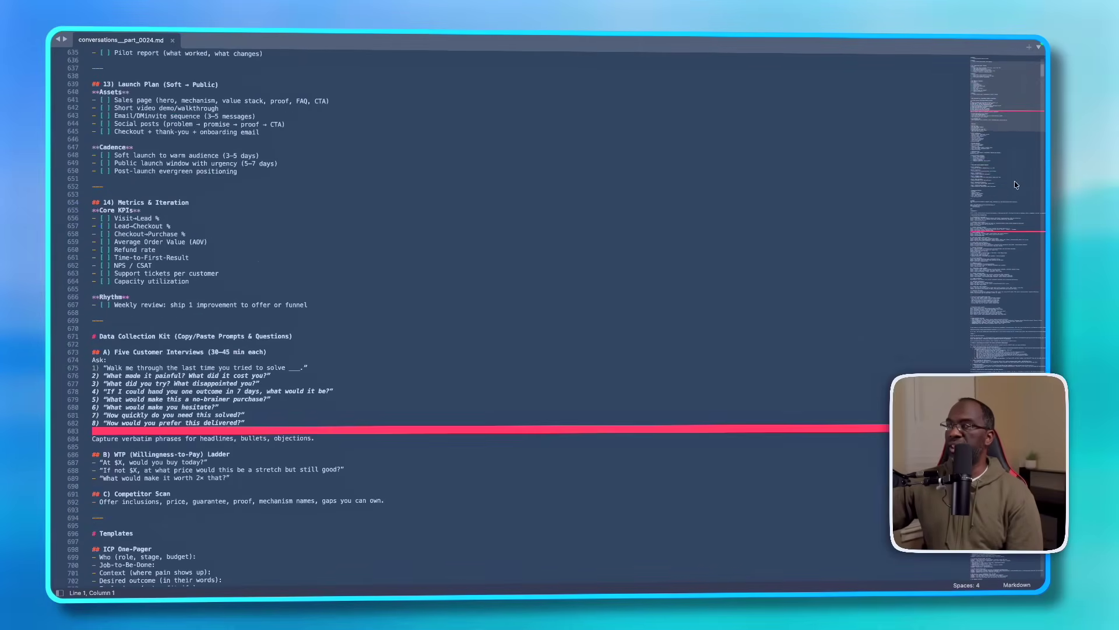
scroll(1015, 190, down, 20)
scroll(1014, 227, down, 20)
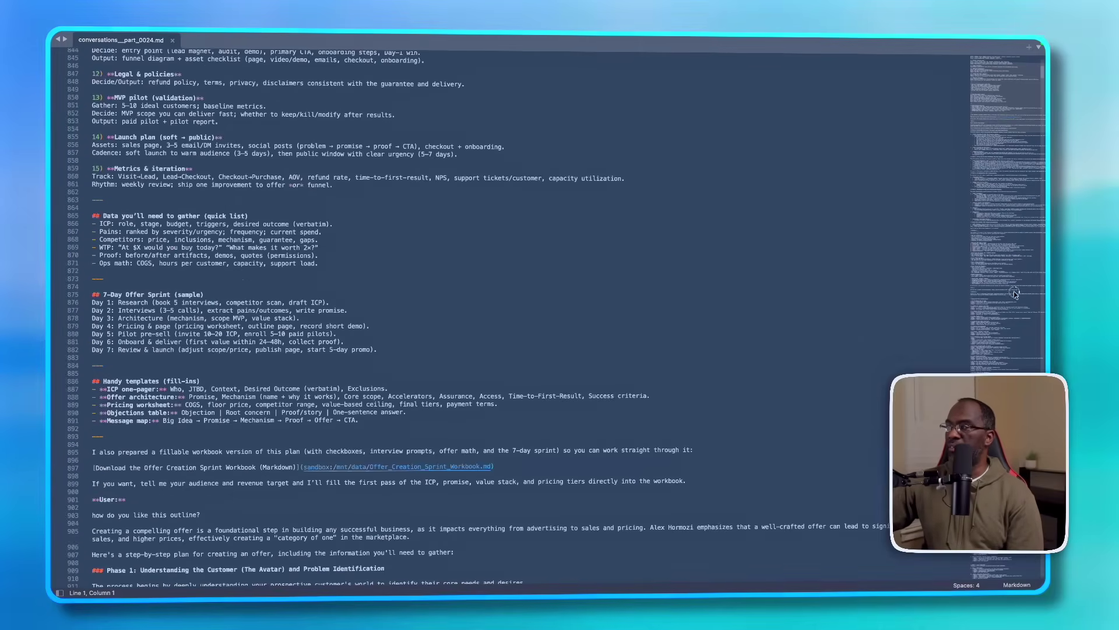
scroll(1012, 323, down, 20)
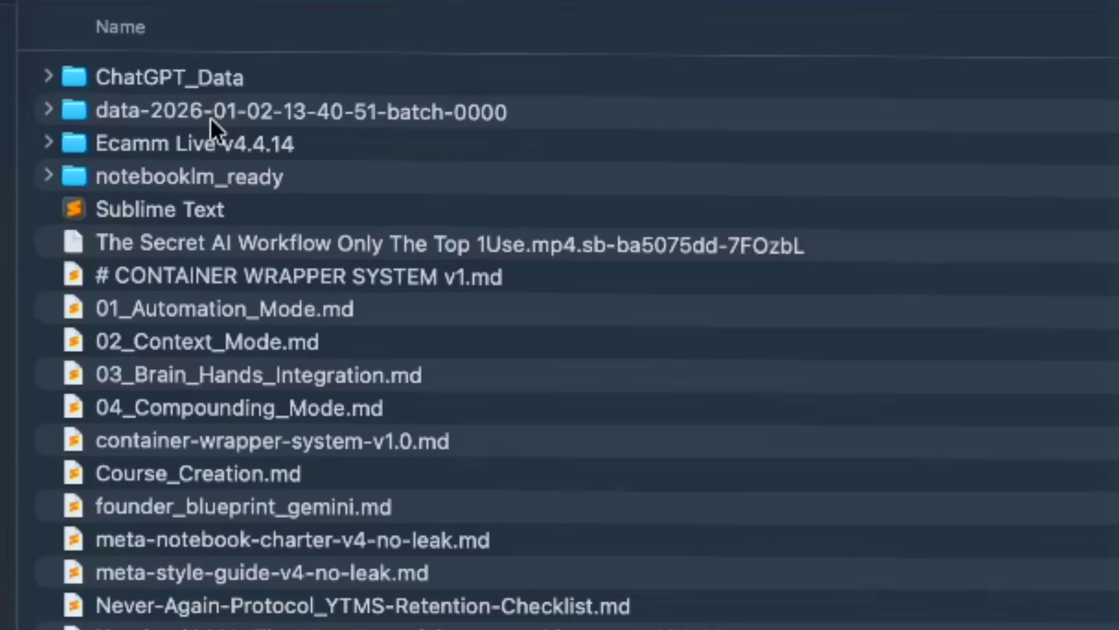
- Move the data-2026 batch folder into ChatGPT_Data and trash notebooklm_ready
click(198, 116)
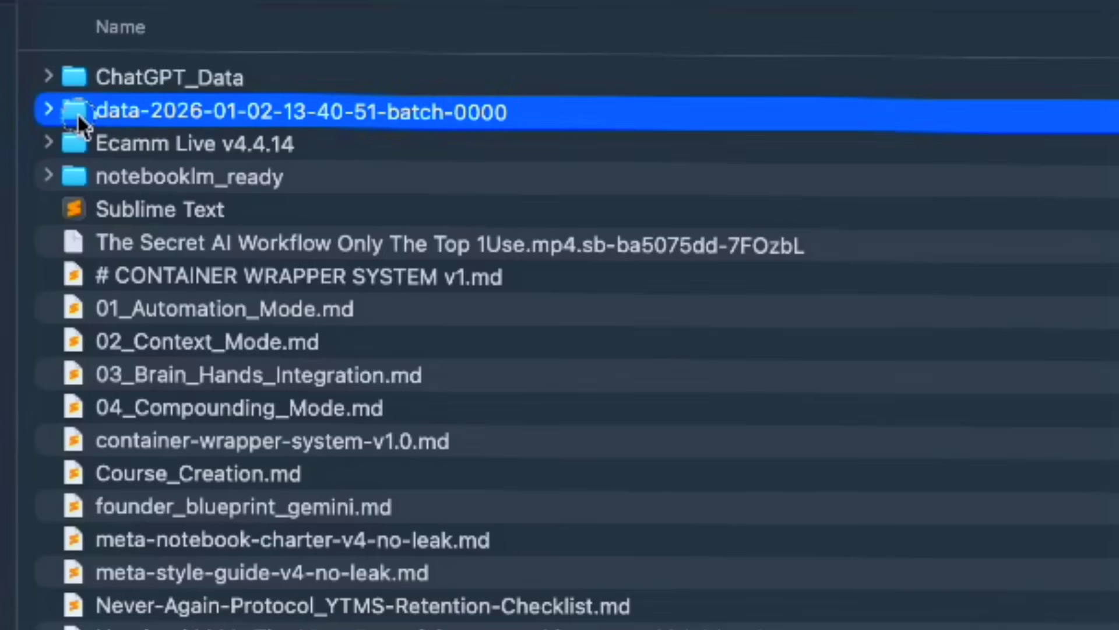
drag(77, 113, 134, 89)
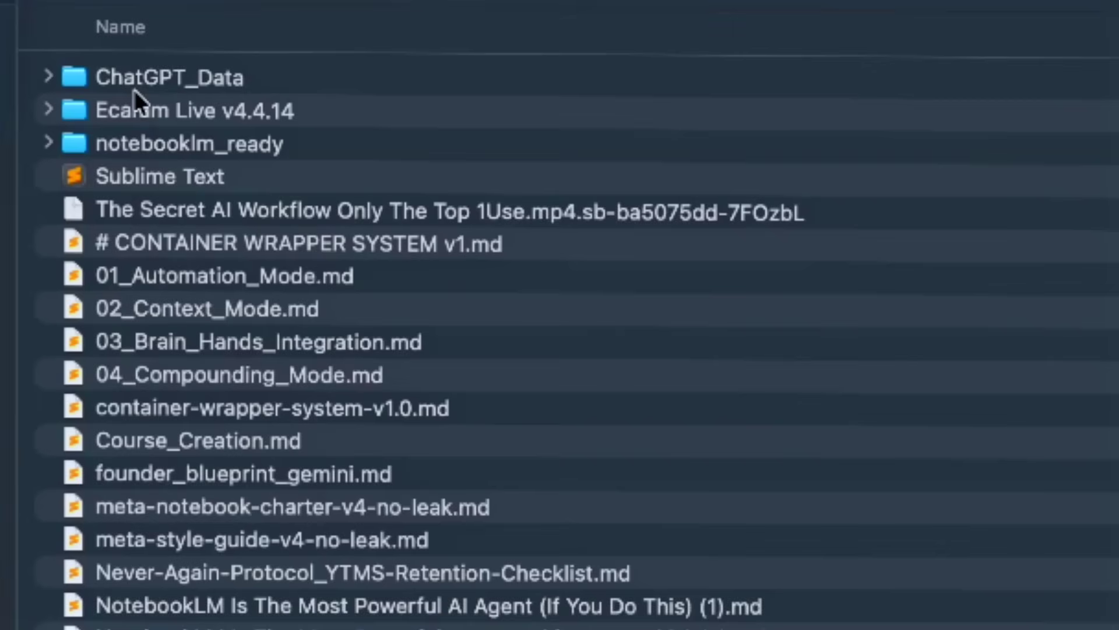
click(48, 77)
right_click(233, 439)
click(348, 520)
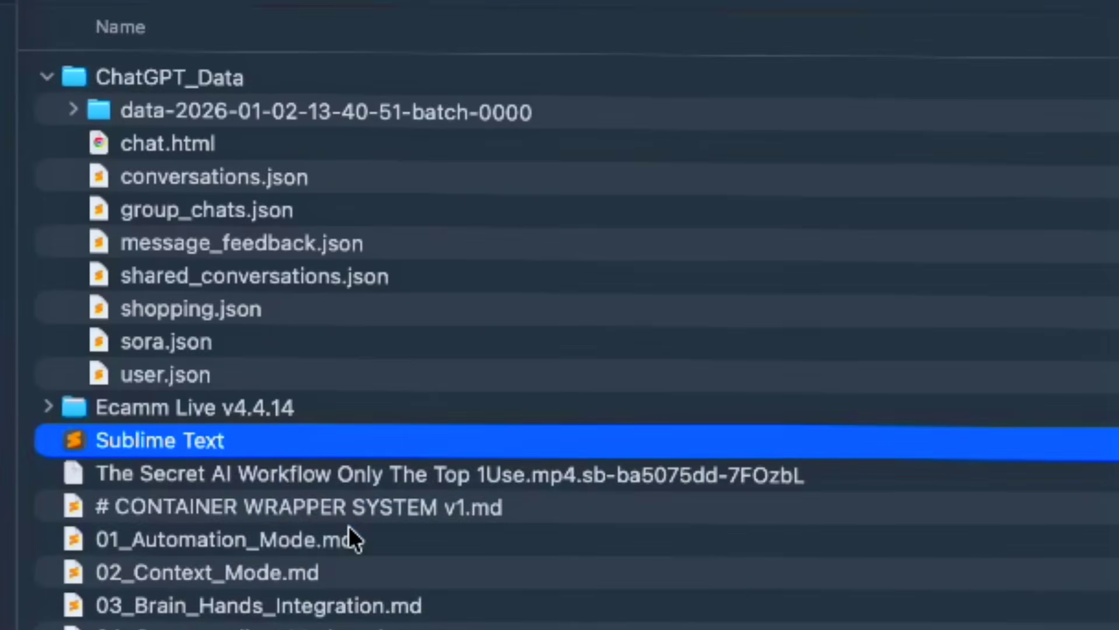
- Trash the old conversations.json and move the batch's conversations.json into ChatGPT_Data
click(198, 309)
right_click(197, 309)
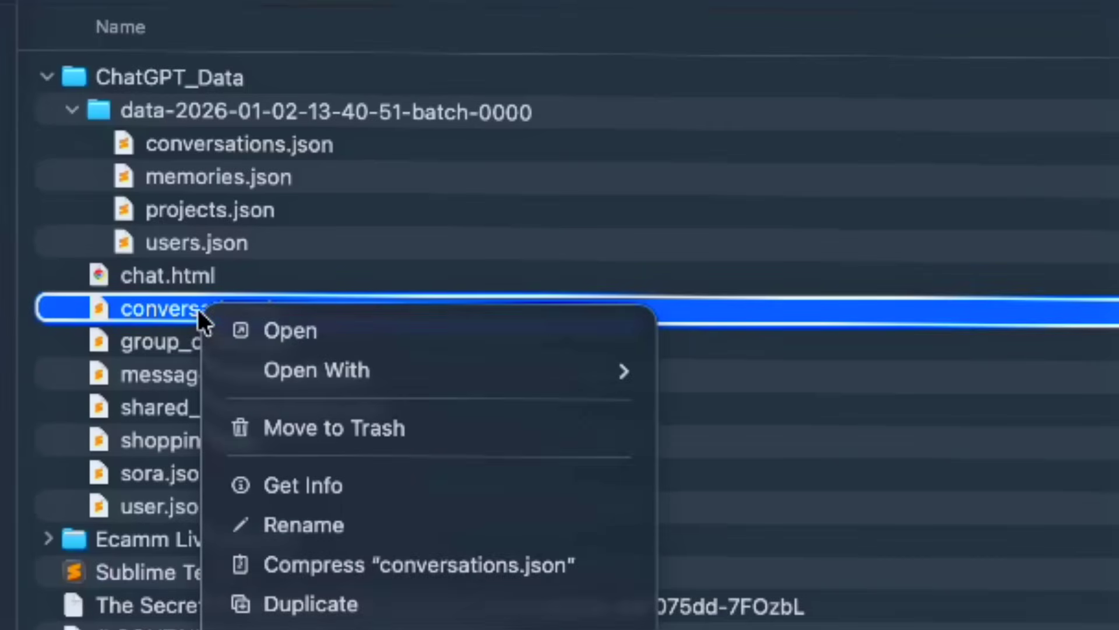
click(257, 420)
click(180, 145)
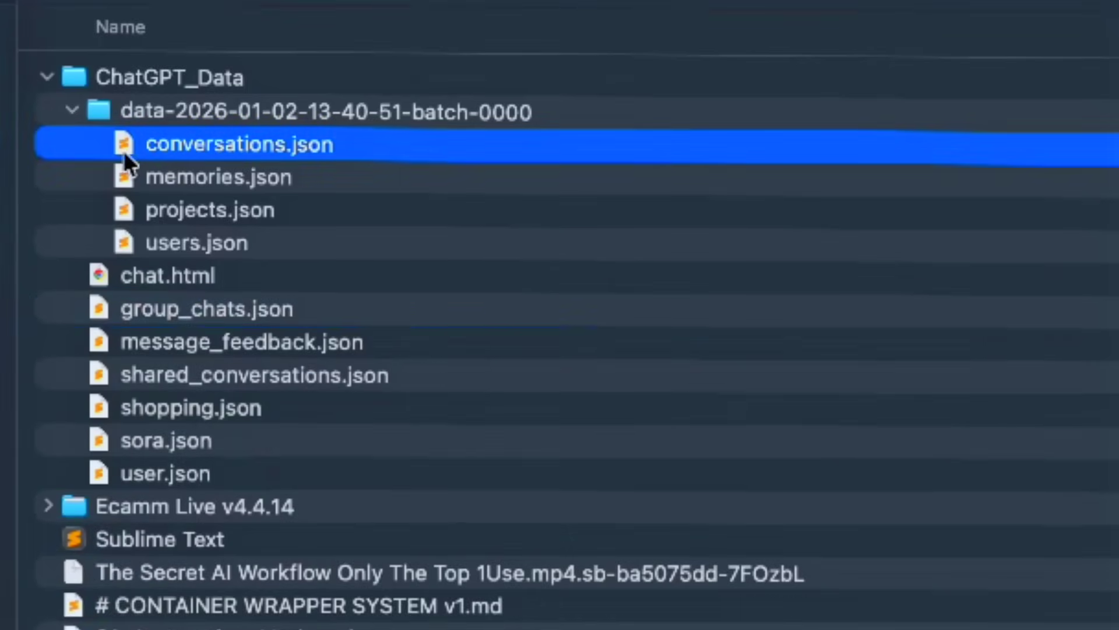
drag(125, 145, 67, 304)
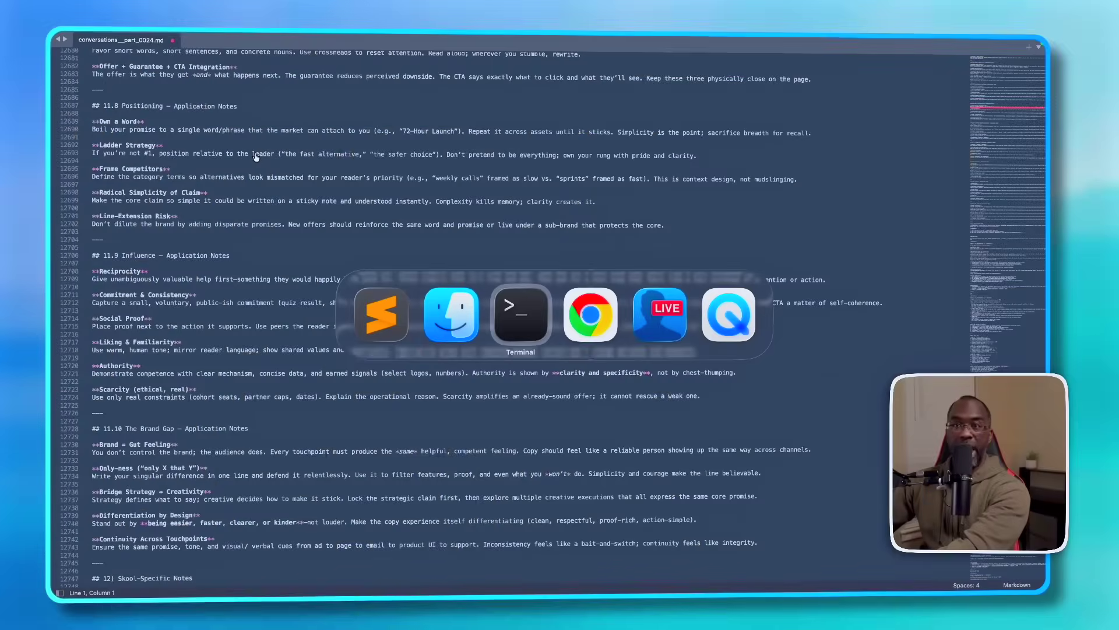
- Rerun the python3 splitting script in Terminal to rebuild notebooklm_ready from ChatGPT_Data/conversations.json
key(super+Tab)
key(super+v)
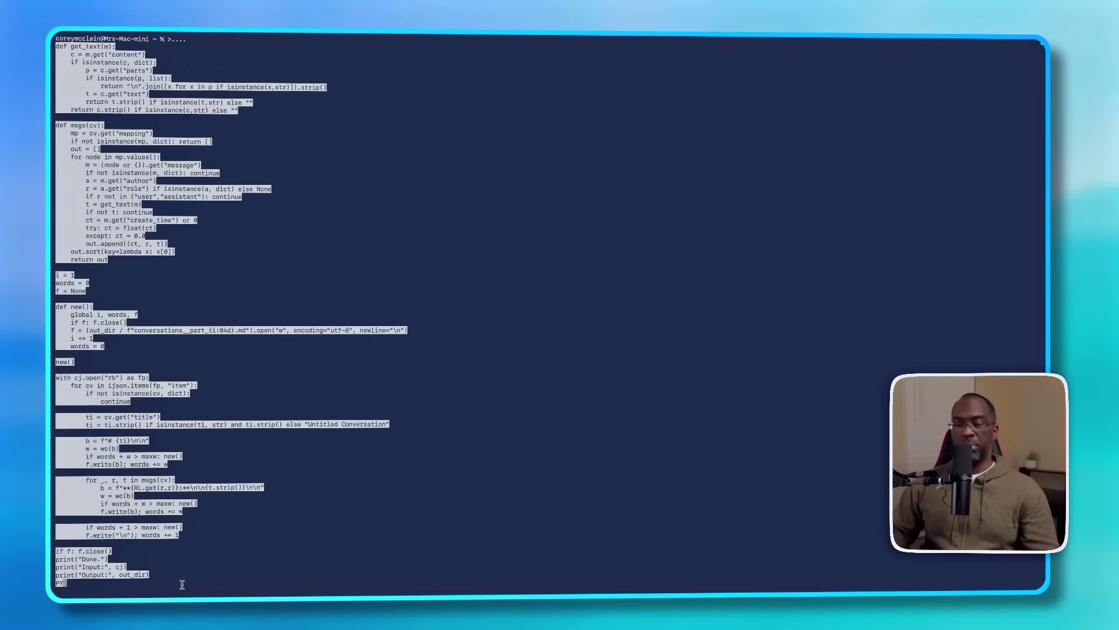
key(Return)
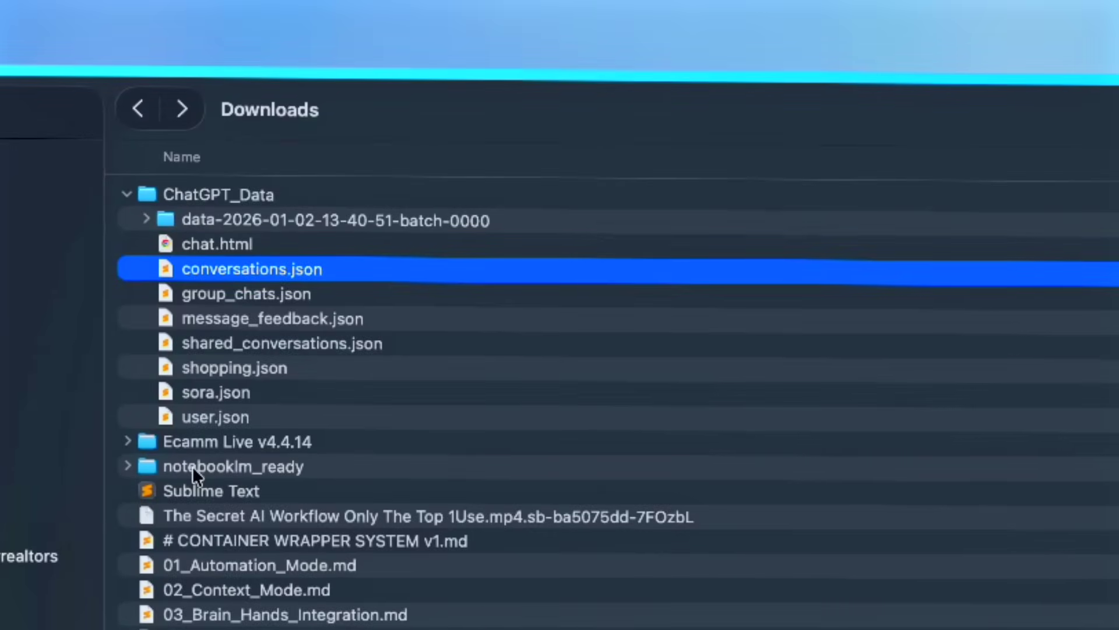
click(128, 466)
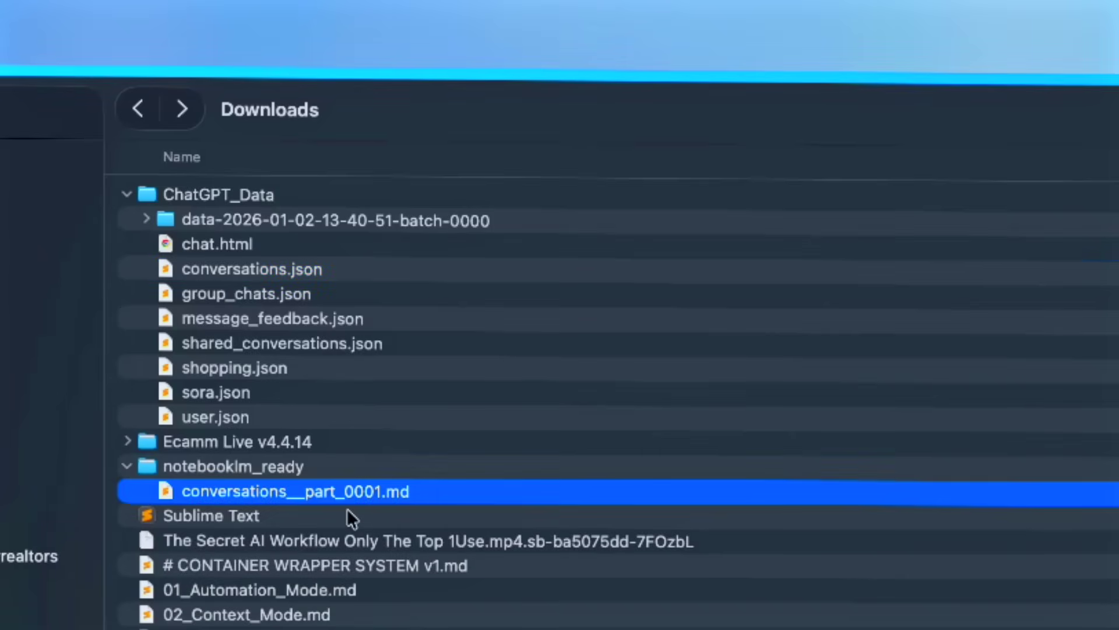
click(129, 465)
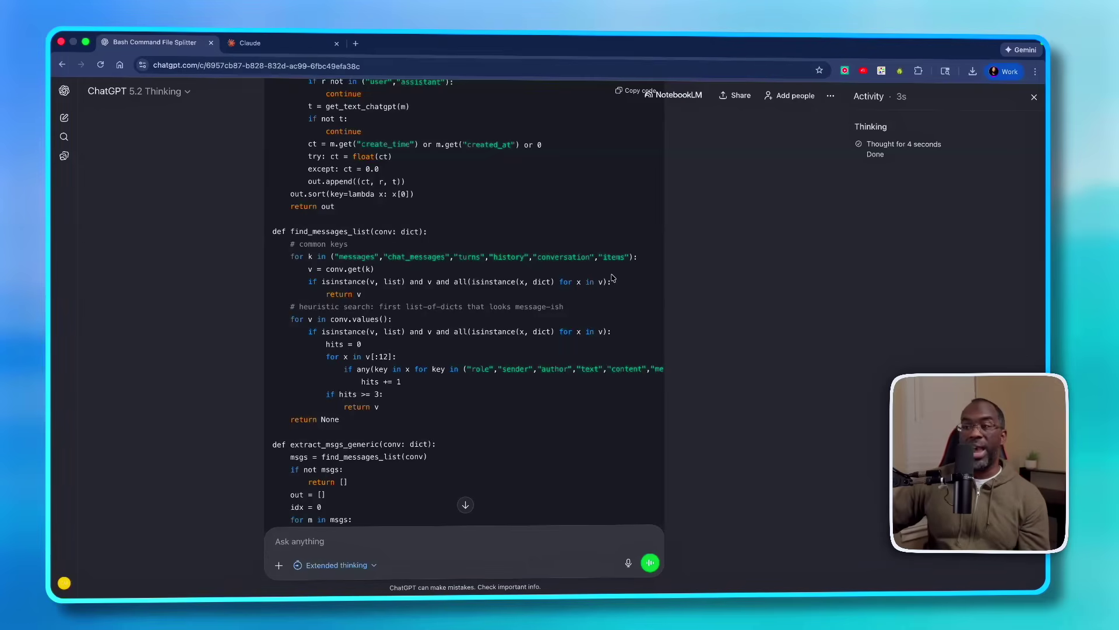
- Look through ChatGPT's generated parser script in the reply
scroll(613, 279, up, 10)
scroll(654, 241, up, 4)
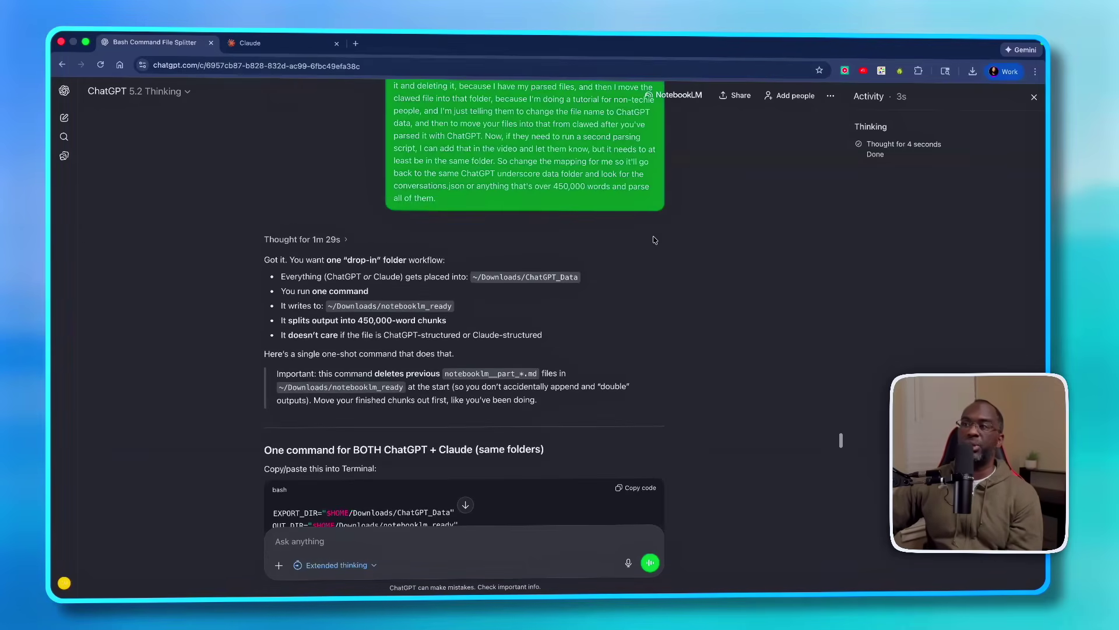
scroll(654, 240, up, 5)
scroll(654, 245, down, 15)
scroll(655, 250, up, 5)
scroll(654, 254, down, 5)
scroll(656, 254, up, 20)
scroll(656, 255, down, 8)
scroll(657, 255, up, 6)
scroll(656, 256, down, 3)
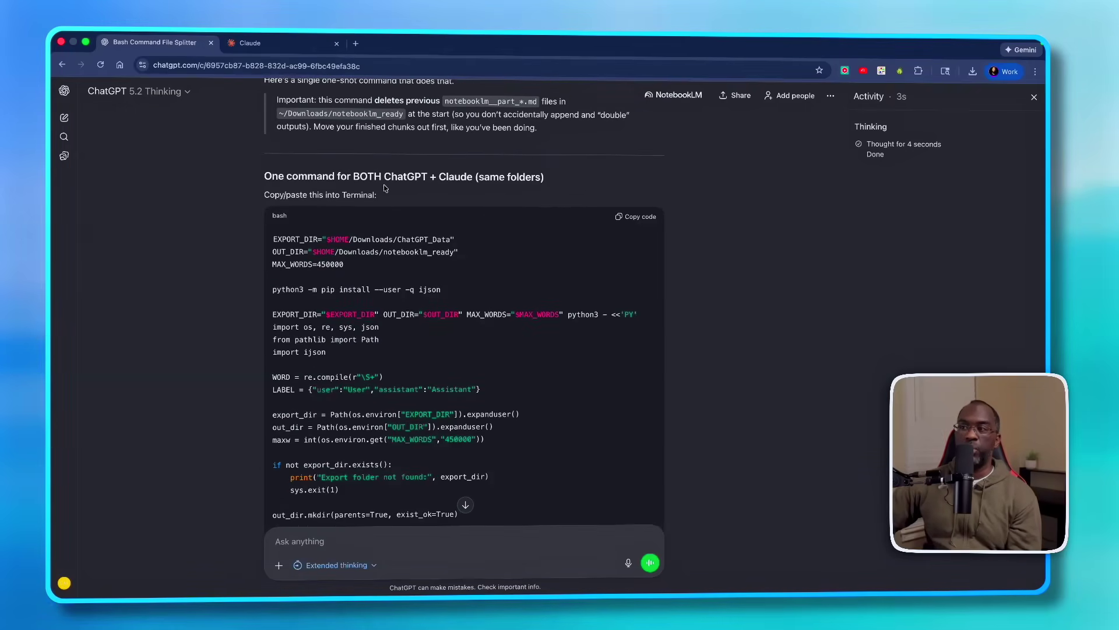
- Reach the reply's 'Download the text file' link, then move to the other Chrome profile's Drive window
scroll(460, 188, down, 1)
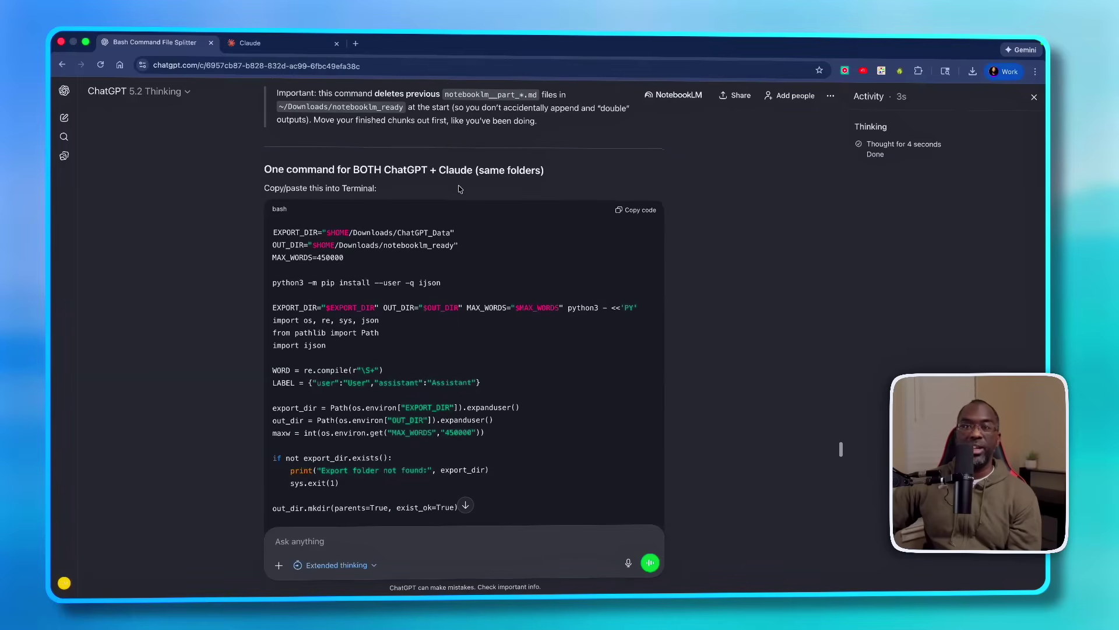
scroll(500, 238, down, 15)
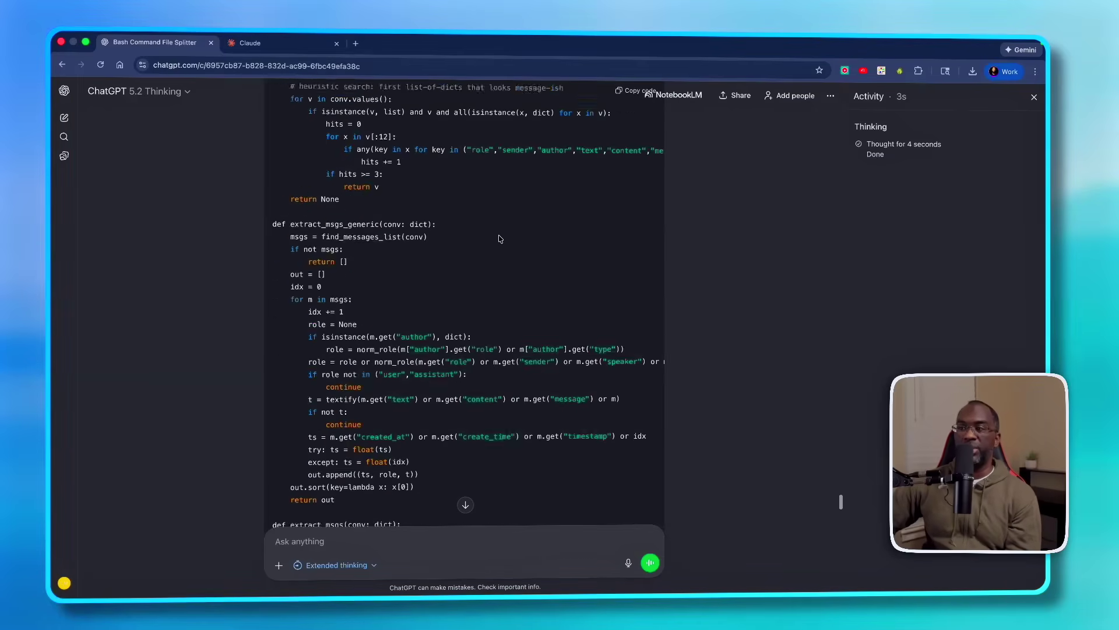
scroll(500, 238, down, 20)
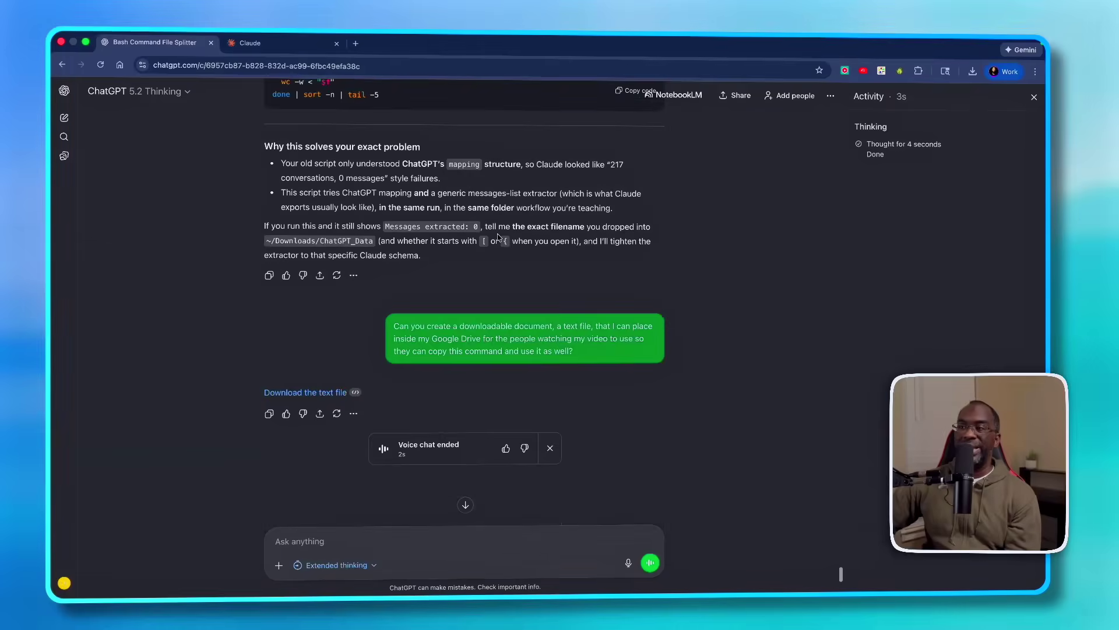
scroll(500, 239, down, 5)
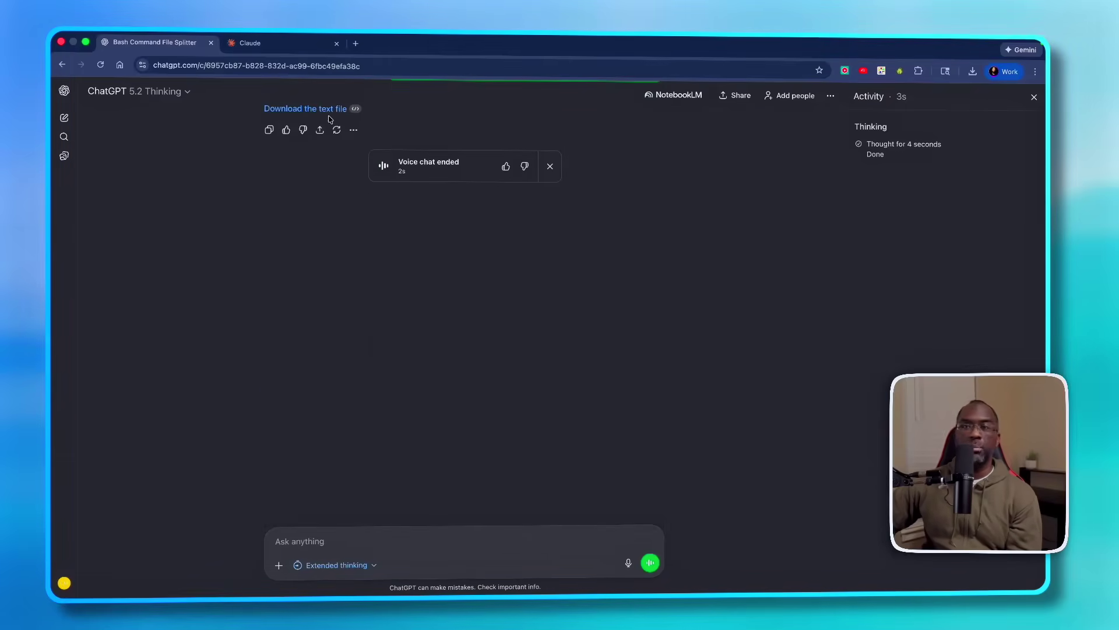
click(1004, 72)
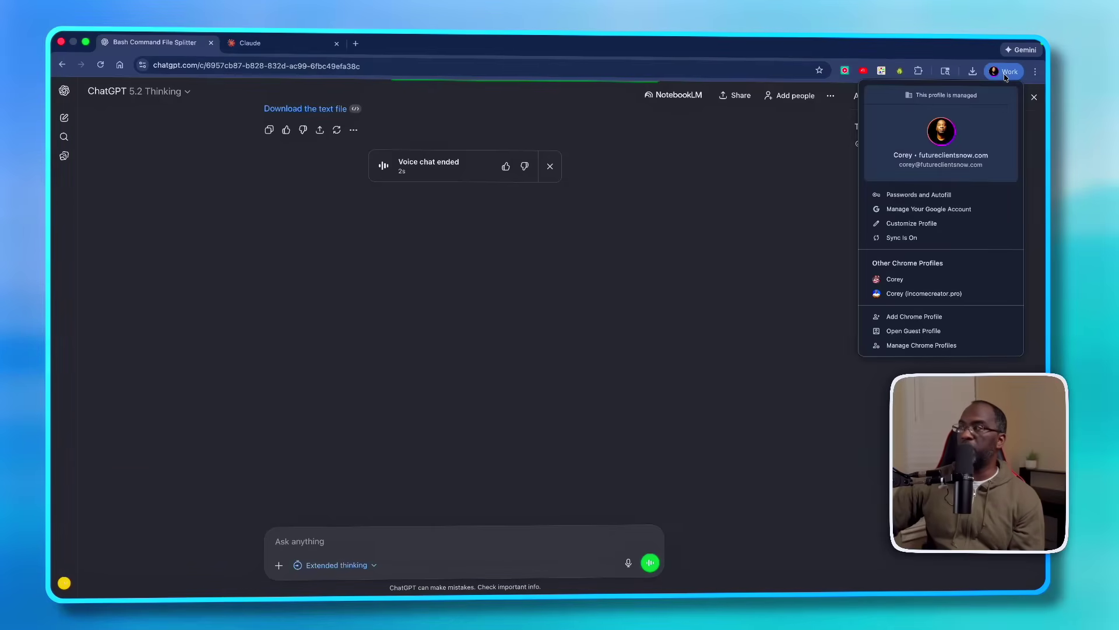
click(917, 282)
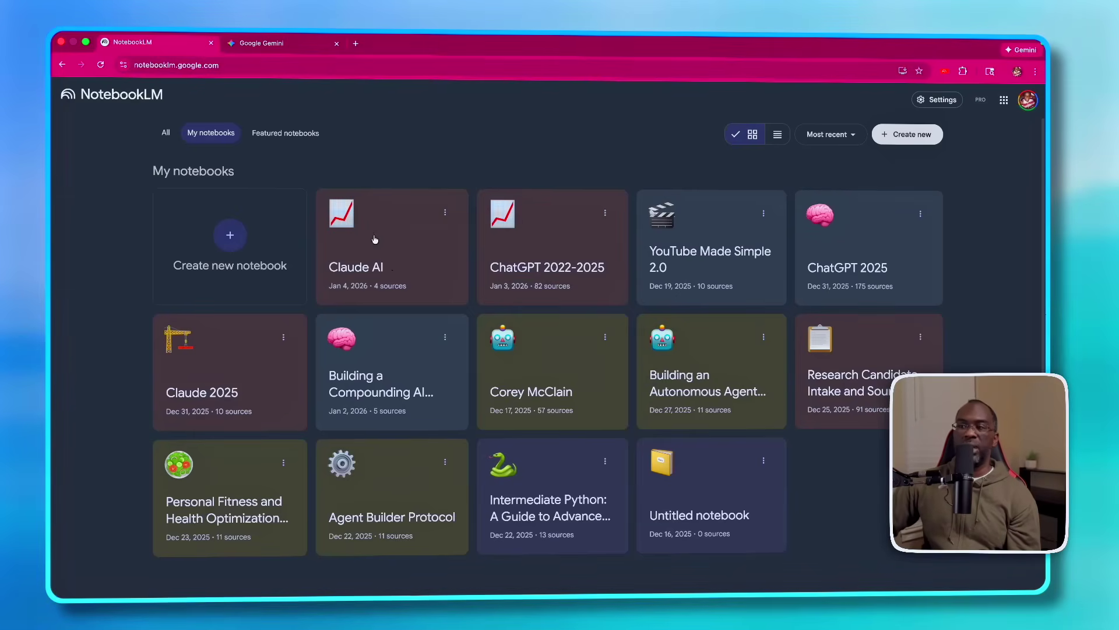
- Create a new notebook and pick the four part files in notebooklm_ready as its sources
click(232, 239)
click(578, 333)
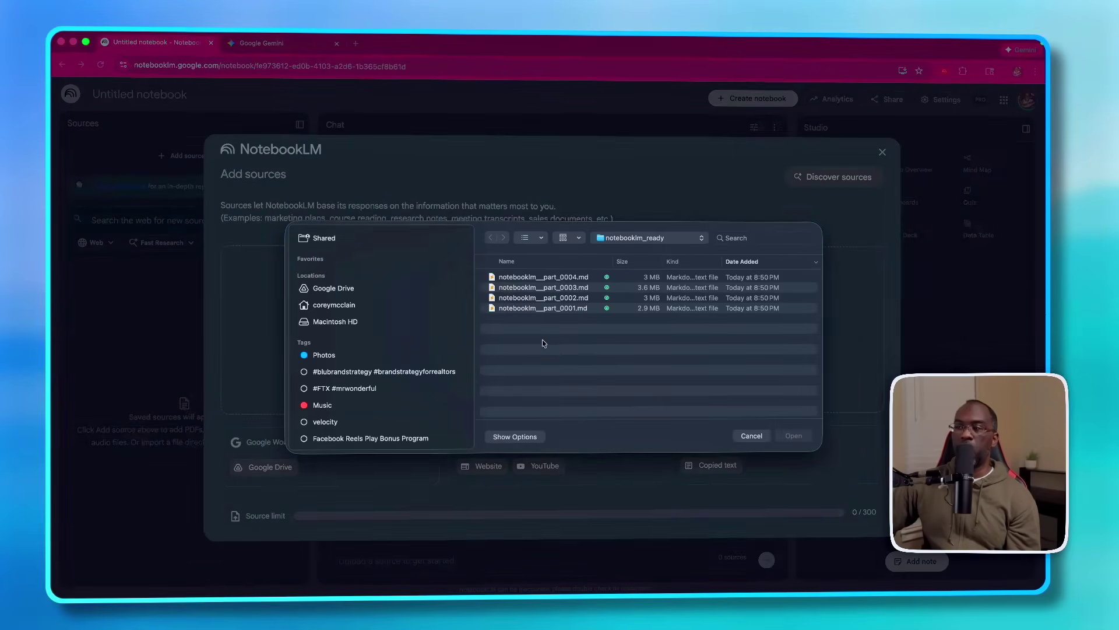
drag(542, 345, 547, 277)
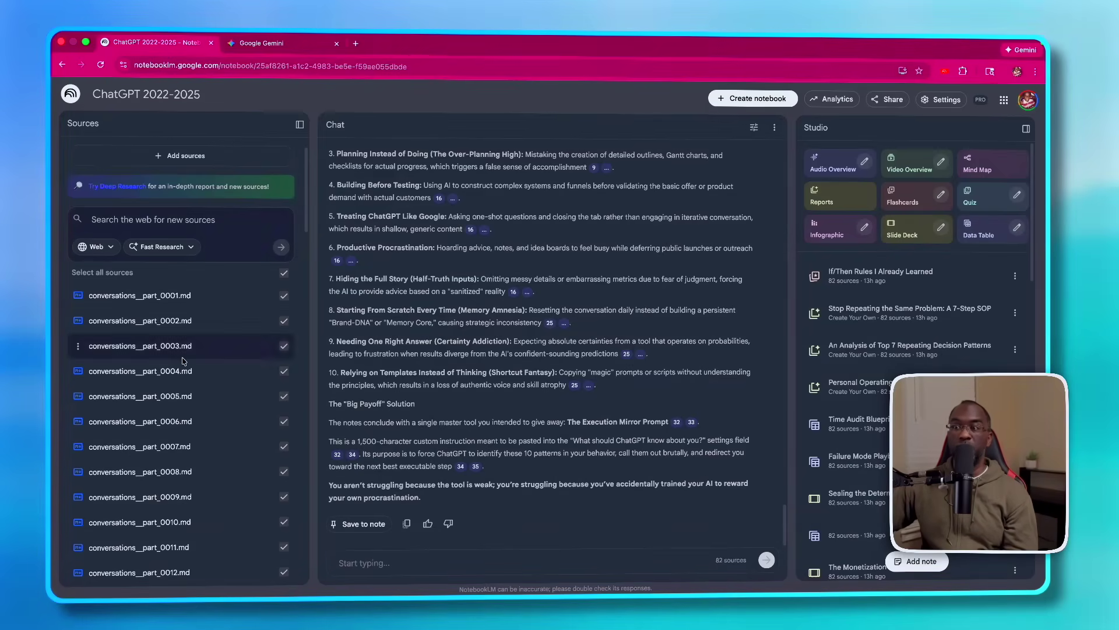
- Open conversations__part_0074.md from the Sources list and read through its Source guide text
scroll(184, 362, down, 8)
scroll(184, 361, down, 20)
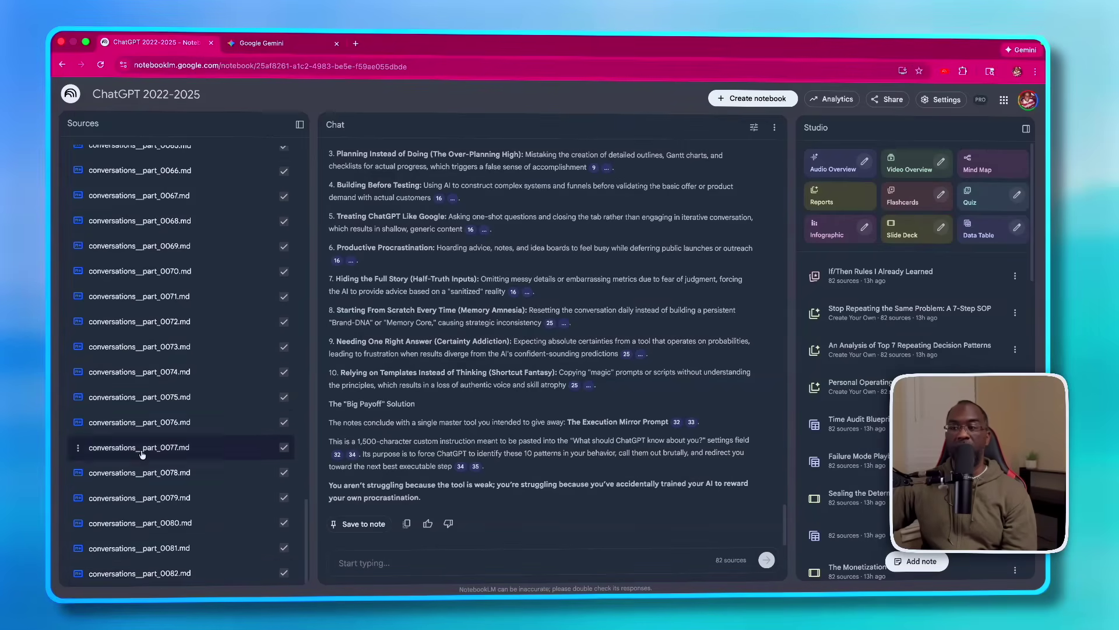
click(115, 372)
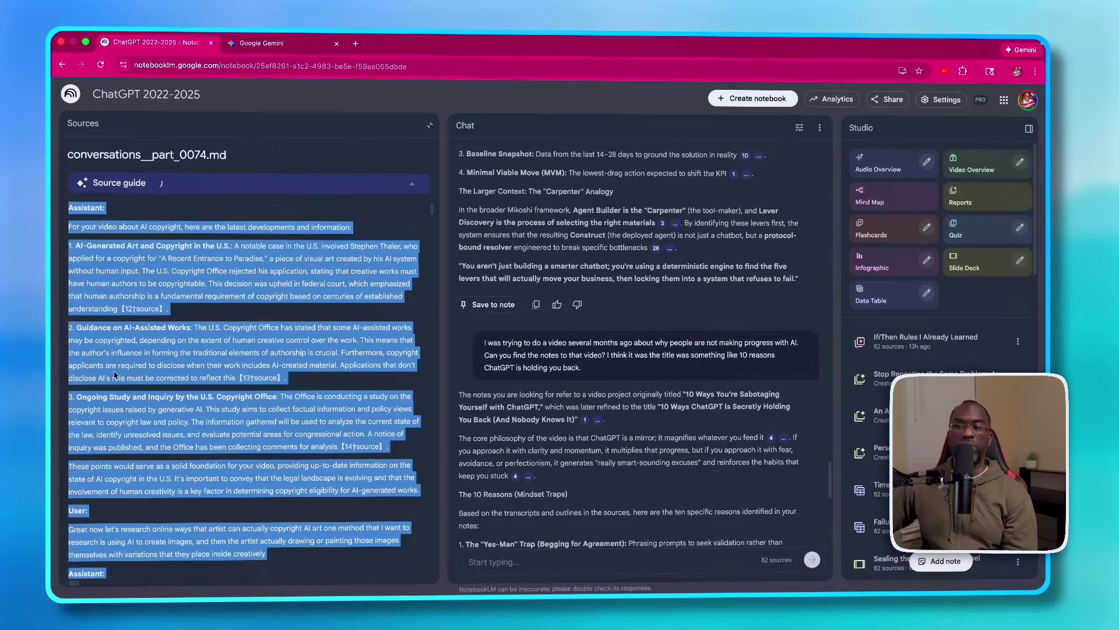
scroll(140, 379, down, 10)
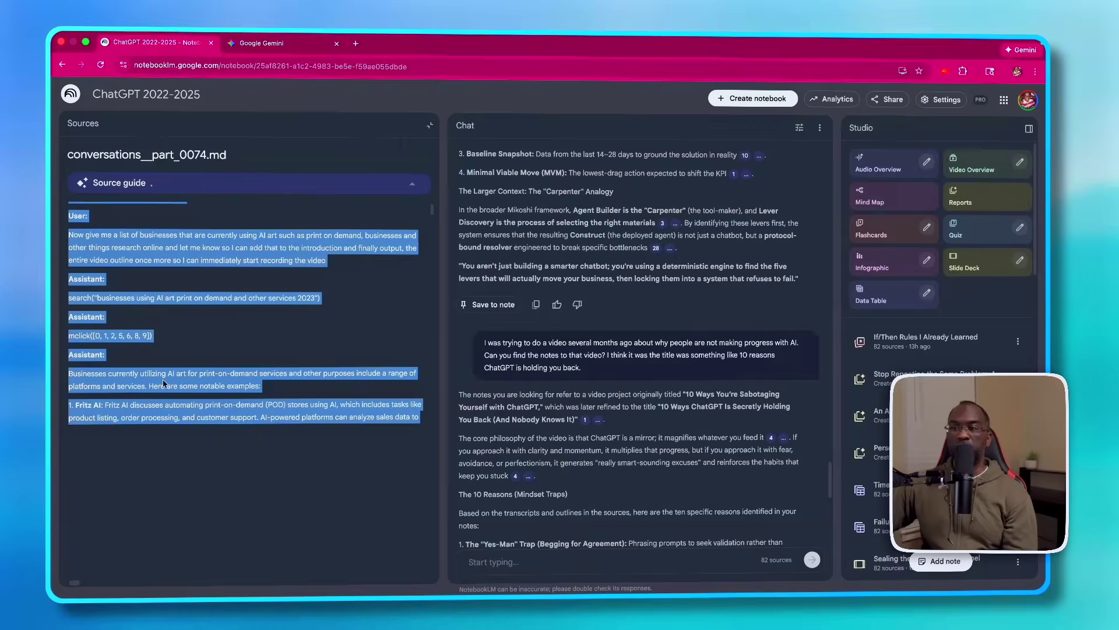
scroll(163, 383, down, 10)
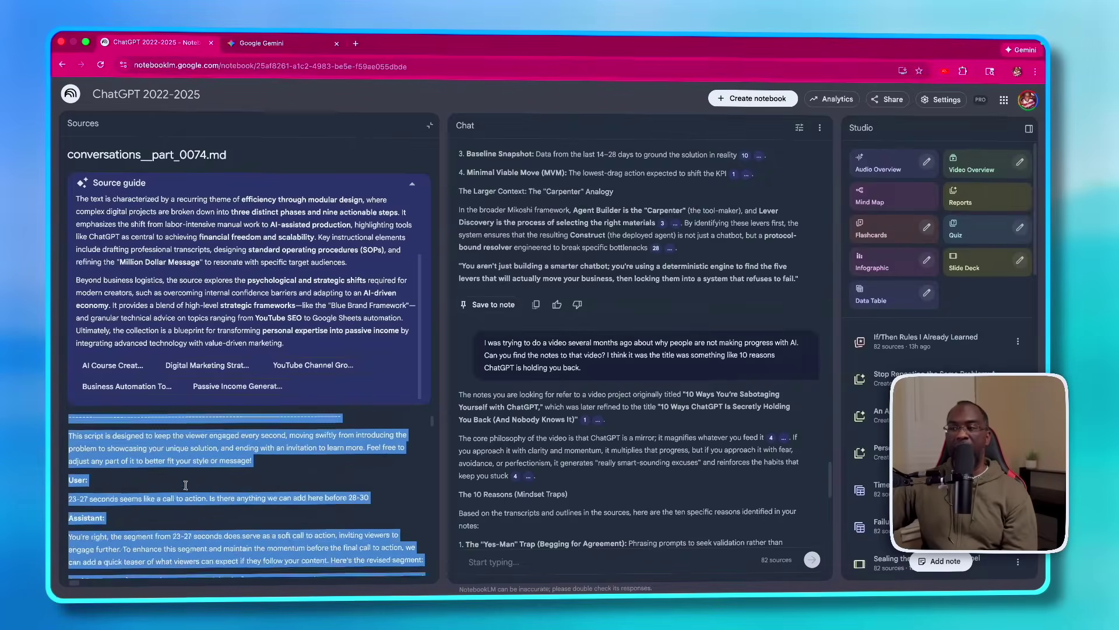
scroll(185, 485, down, 10)
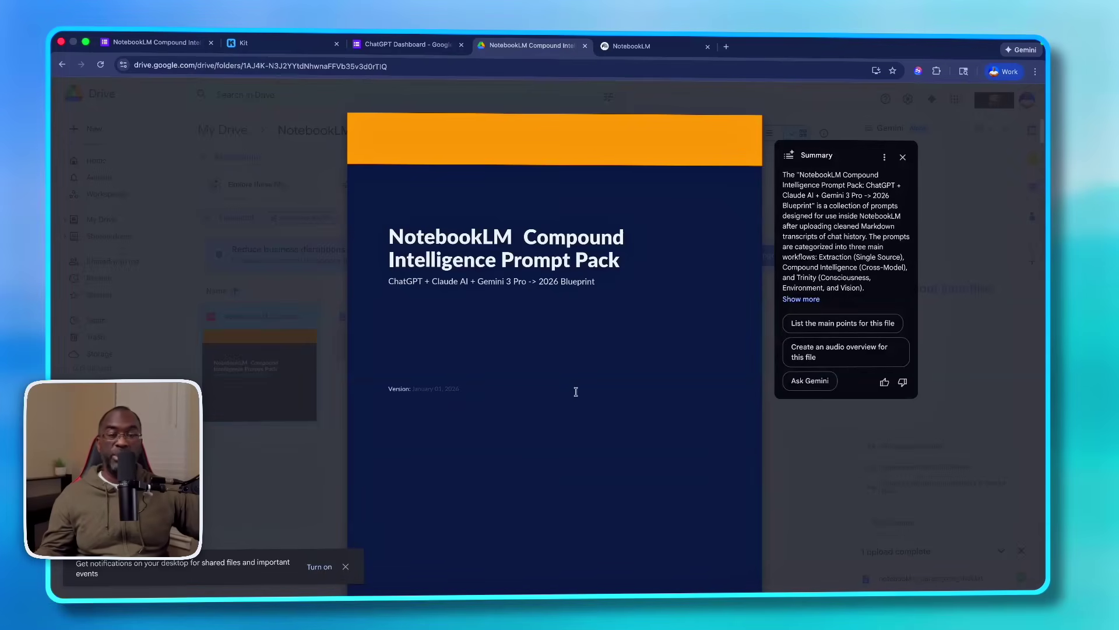
- Send the Systems Analyst Master Framework Index prompt to the ChatGPT 2022-2025 notebook
scroll(576, 392, down, 1)
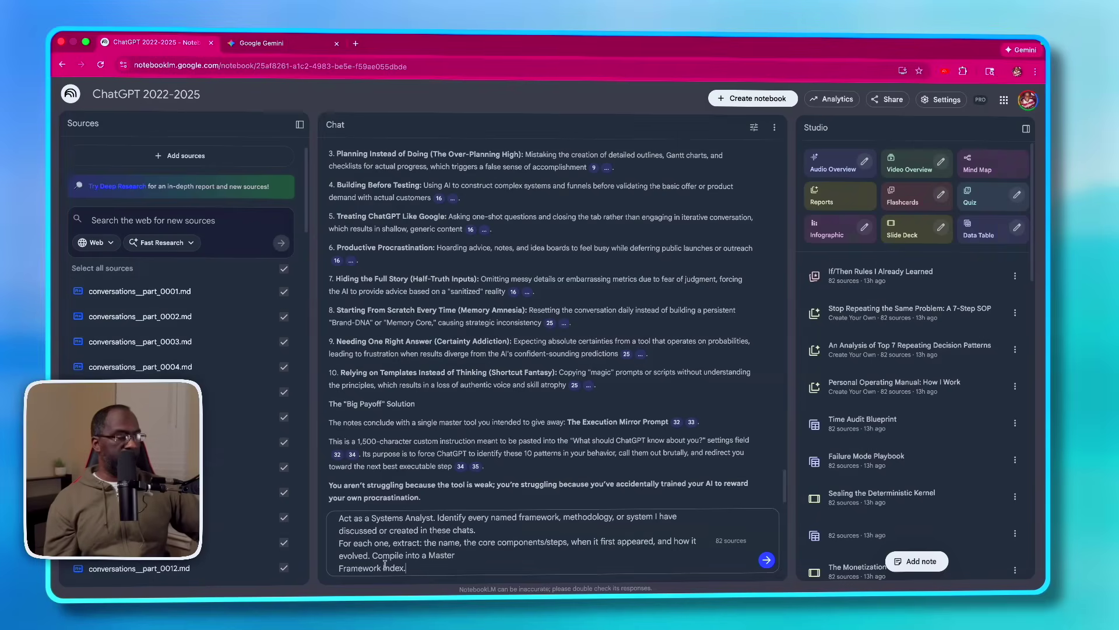
key(Return)
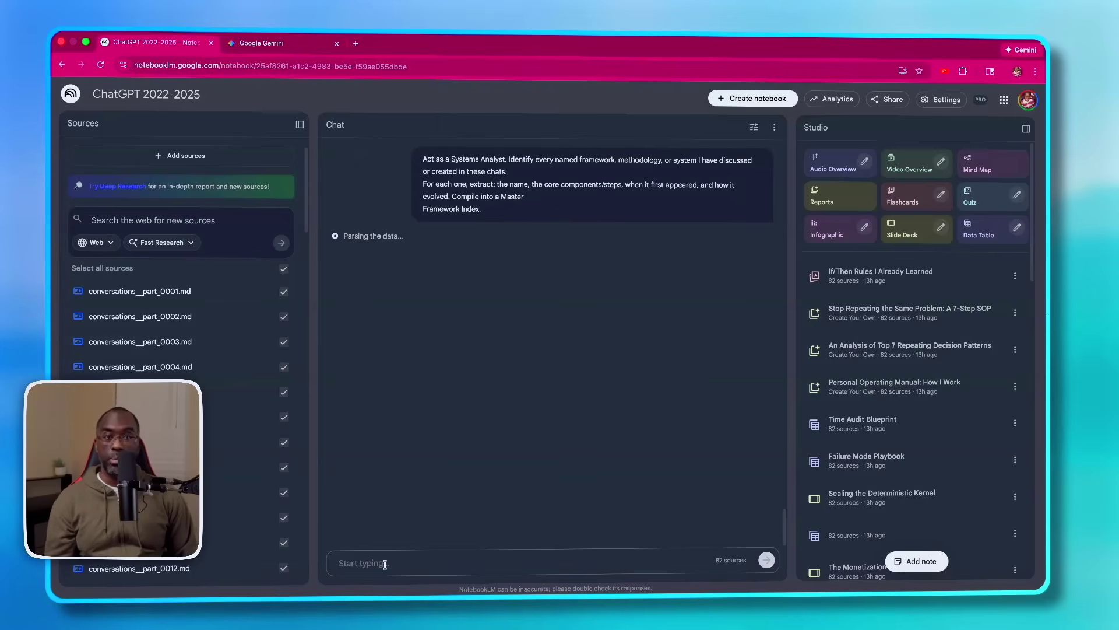
scroll(680, 412, up, 2)
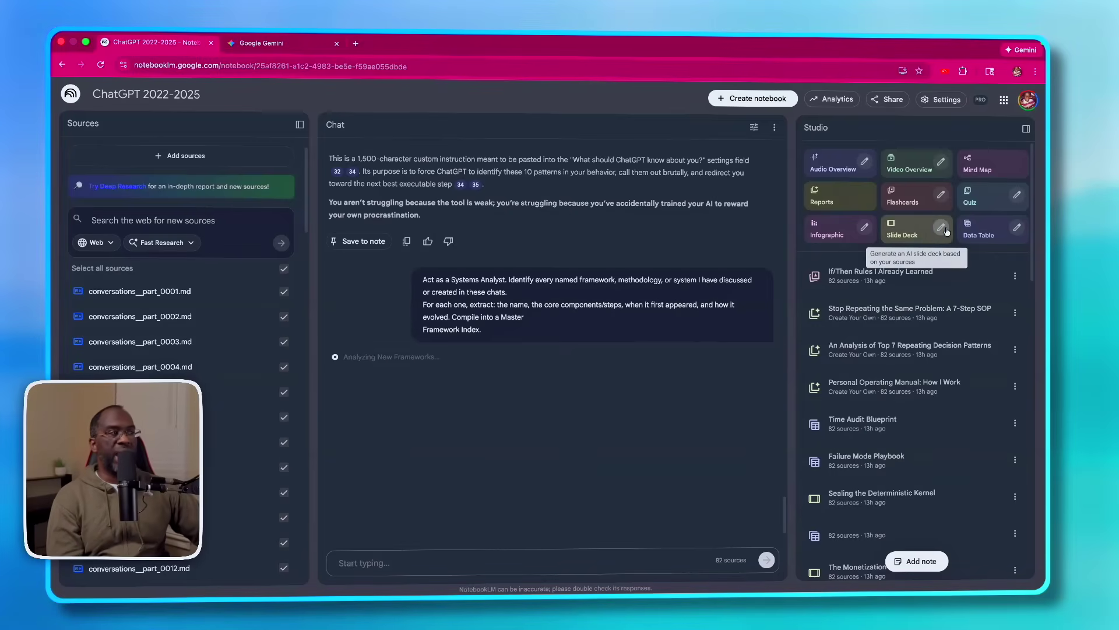
- Generate a Create Your Own report from the pasted Master Framework Index prompt
click(823, 195)
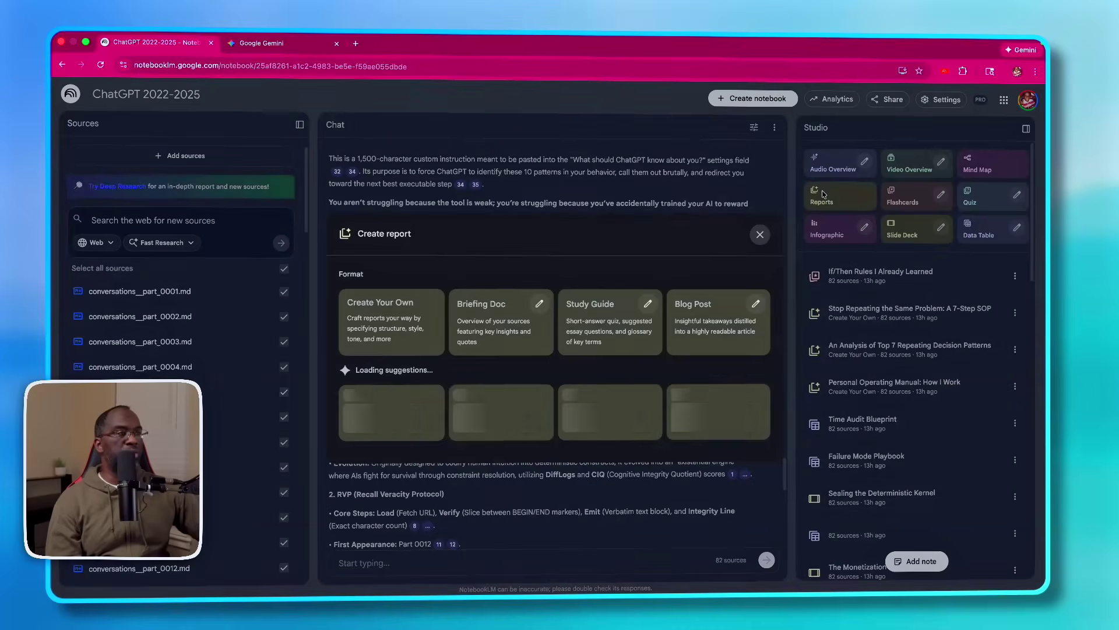
click(370, 303)
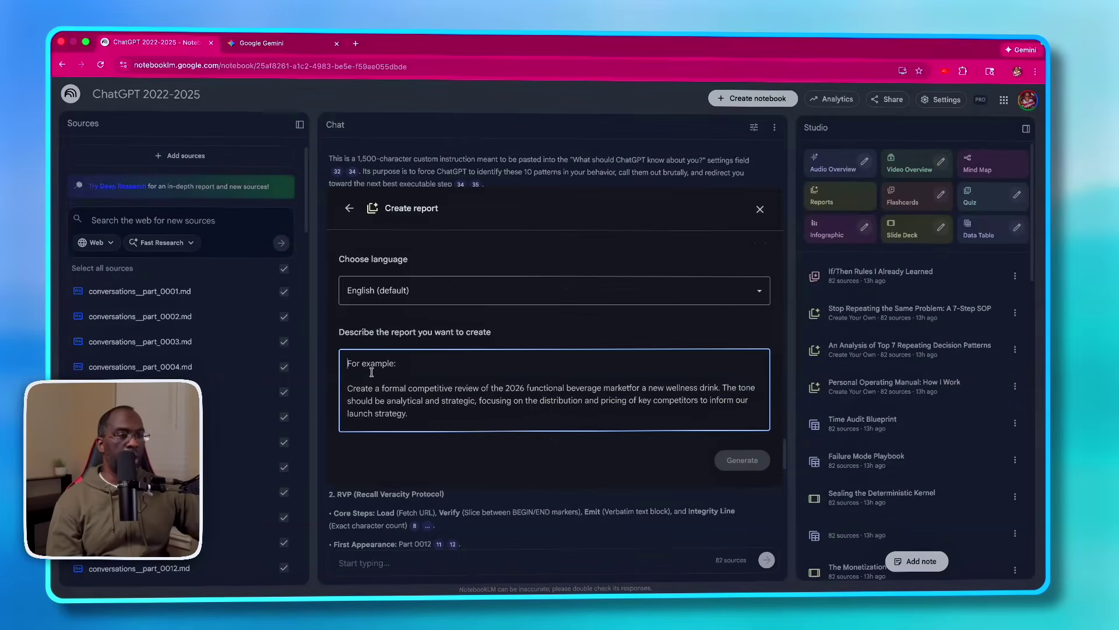
text(Act as a Systems Analyst. Identify every named framework, methodology, or system I have discussed or created in these chats. For each one, extract: the name, the core components/steps, when it first appeared, and how it evolved. Compile into a Master Framework Index.)
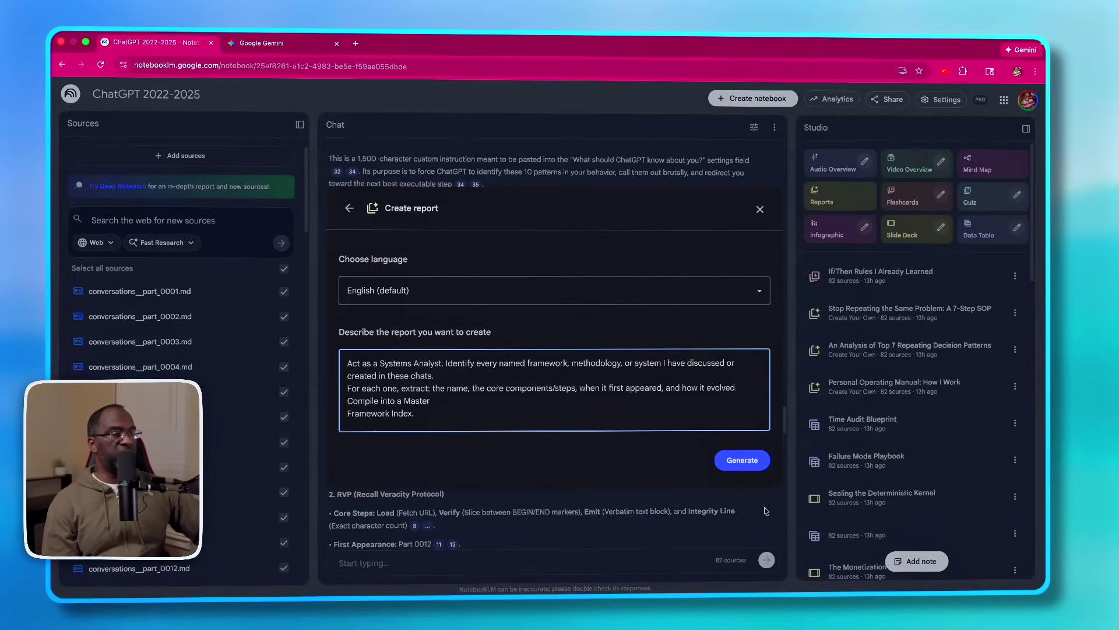
click(742, 461)
- Select the Five I's and RAPID core-steps lines in the chat's framework answer
scroll(483, 306, down, 5)
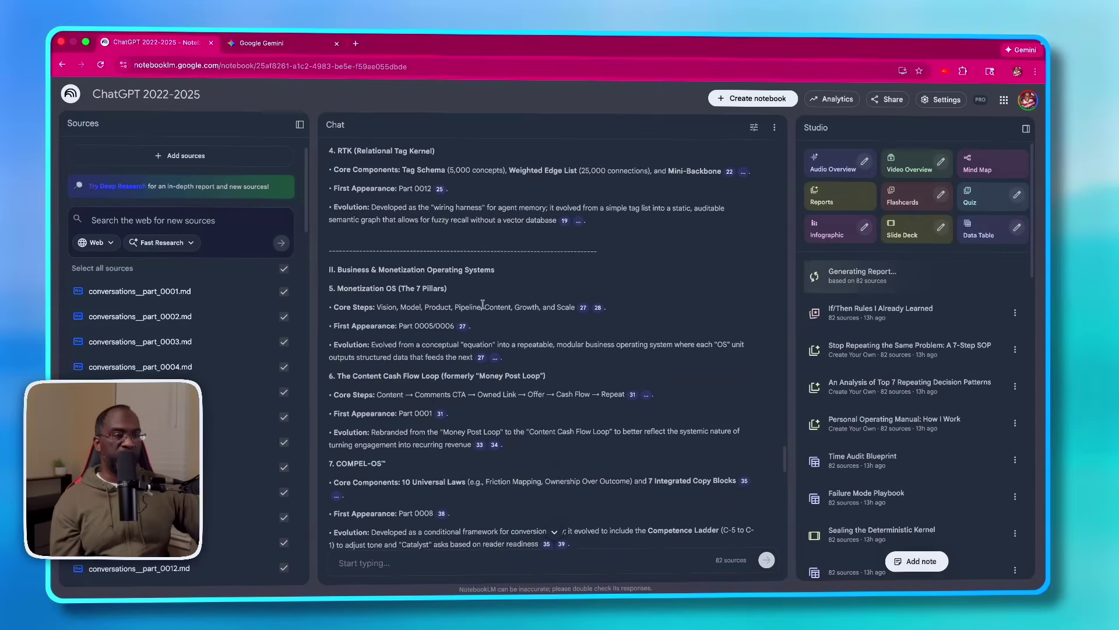
scroll(483, 306, down, 4)
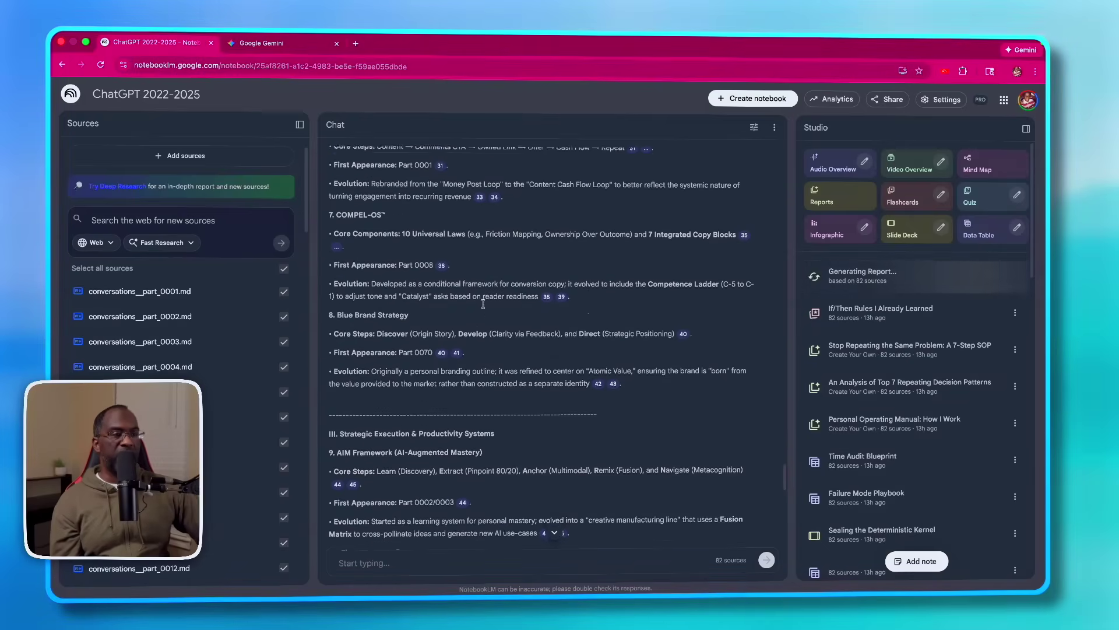
scroll(484, 306, down, 4)
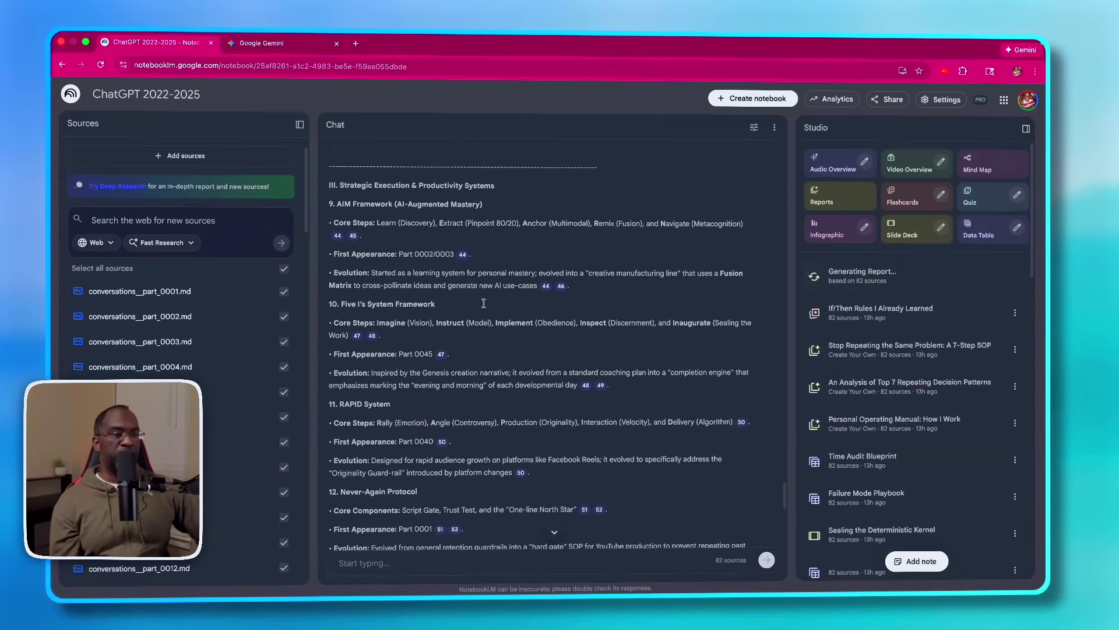
scroll(483, 303, down, 1)
scroll(460, 299, up, 2)
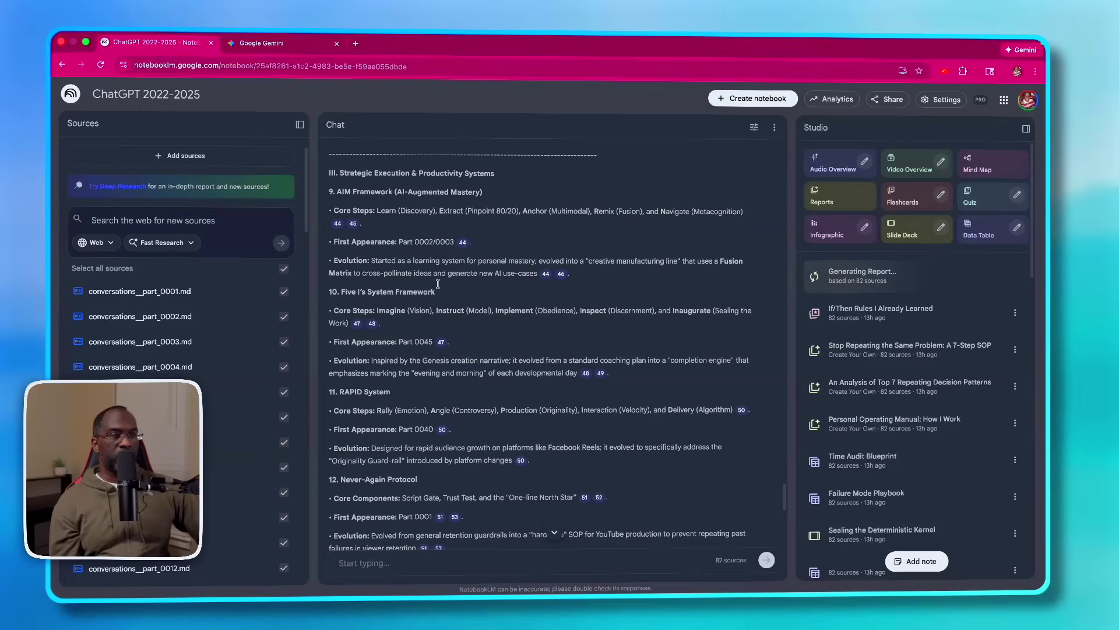
triple_click(418, 315)
click(413, 337)
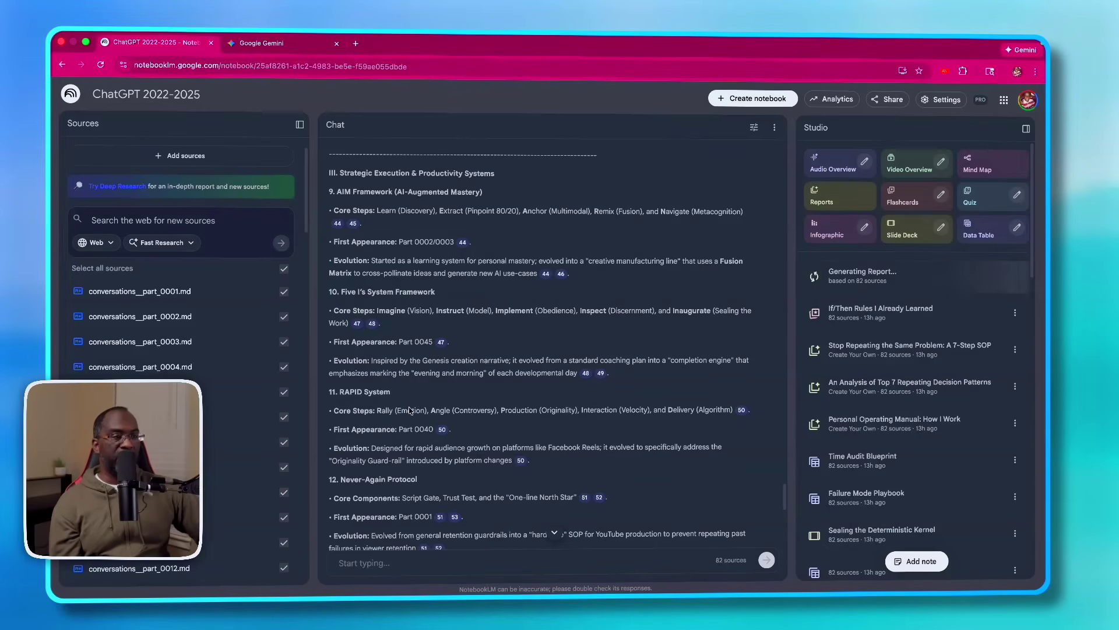
triple_click(409, 407)
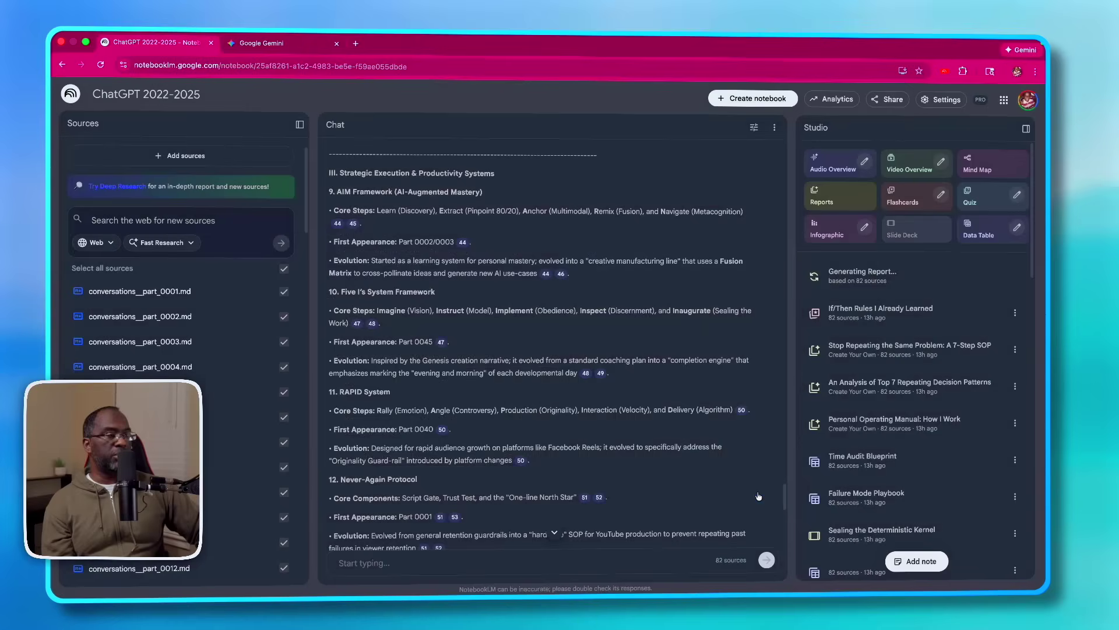
- Generate the customized frameworks slide deck, then move to the Google Gemini tab
click(755, 495)
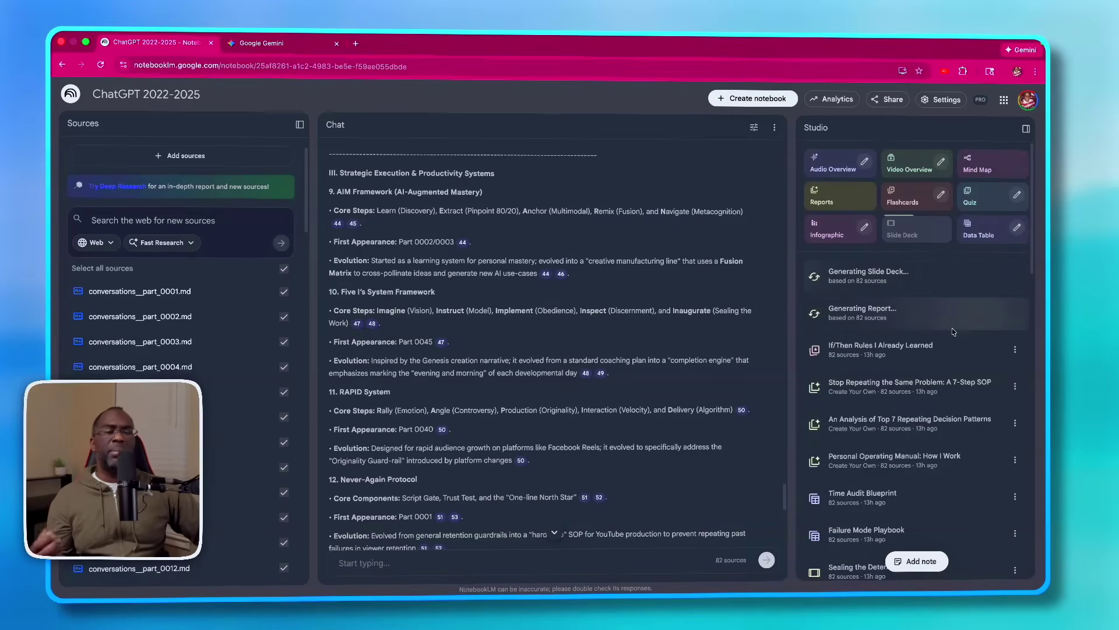
key(ctrl+Tab)
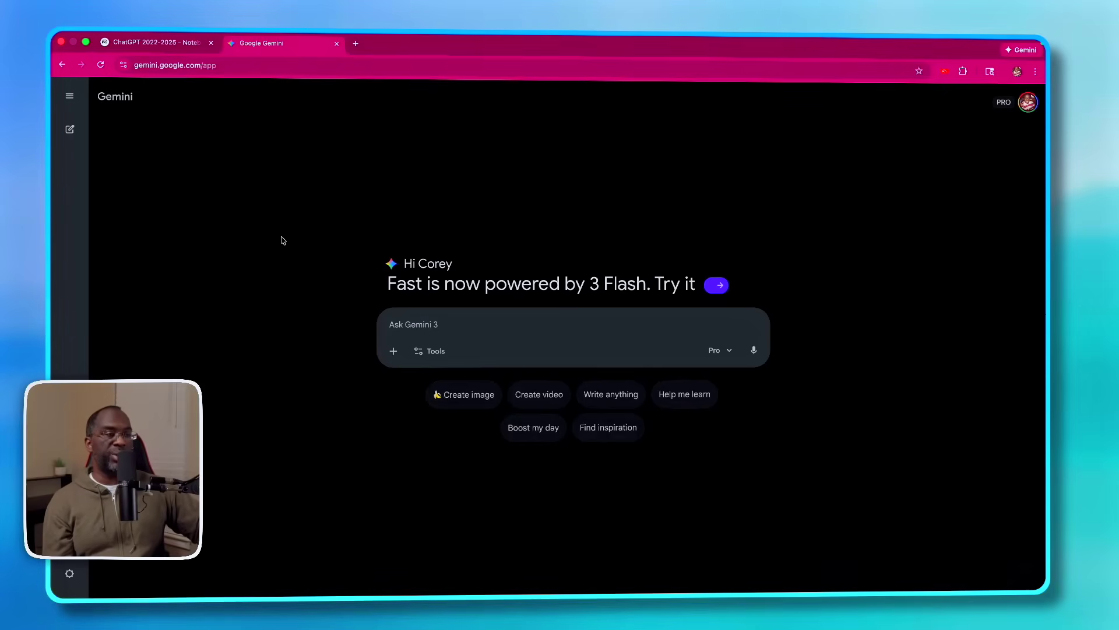
- Attach the ChatGPT 2022-2025 and Claude AI NotebookLM notebooks to the Gemini prompt
click(394, 351)
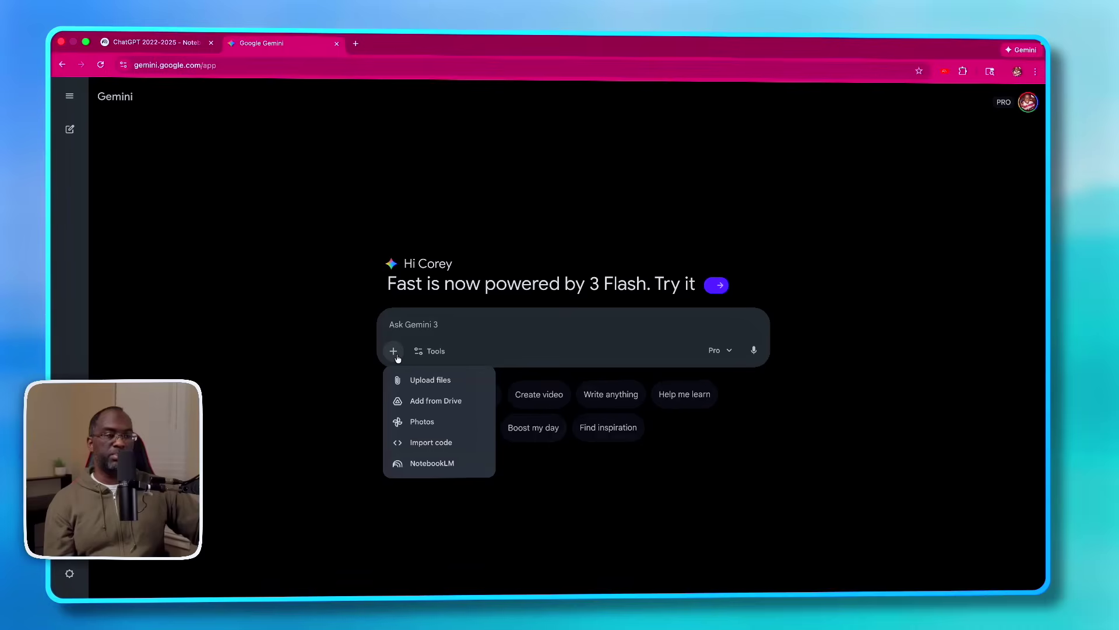
click(399, 464)
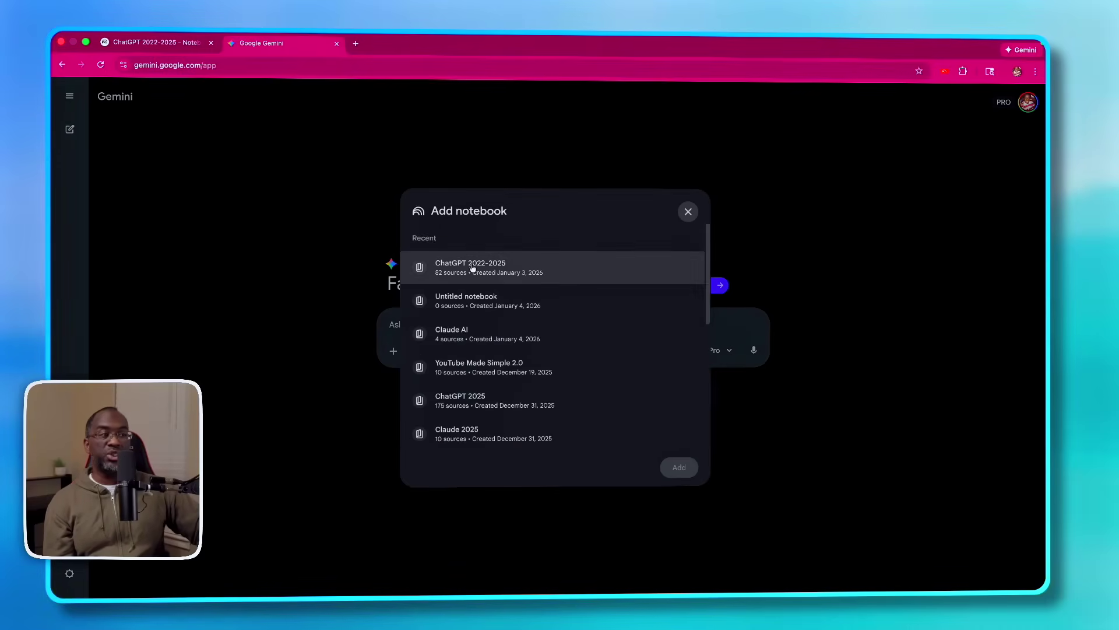
click(473, 268)
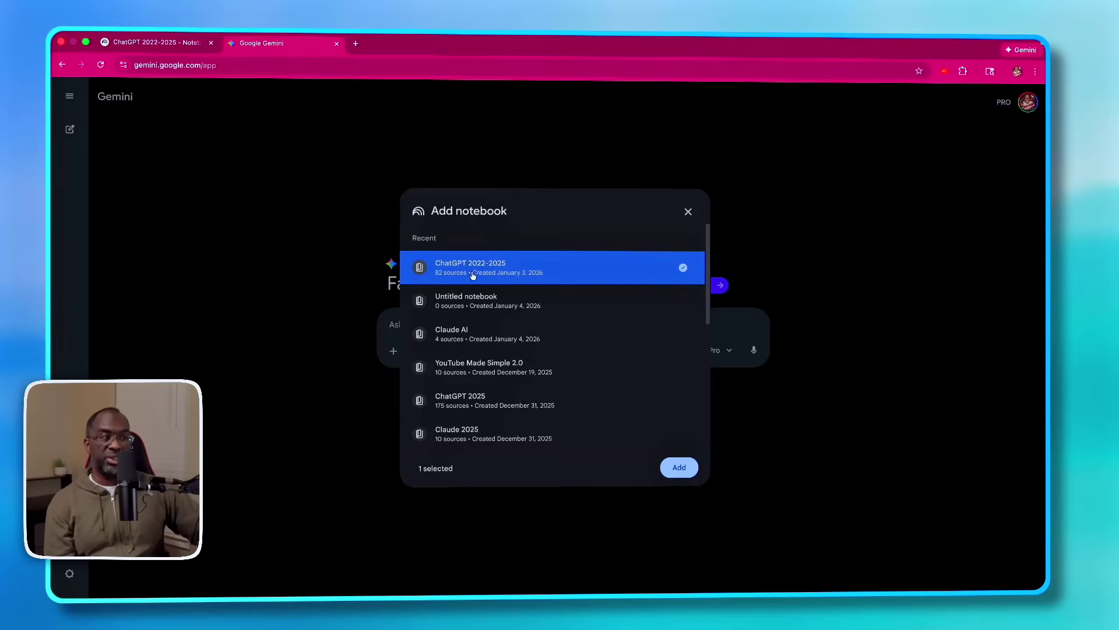
click(479, 333)
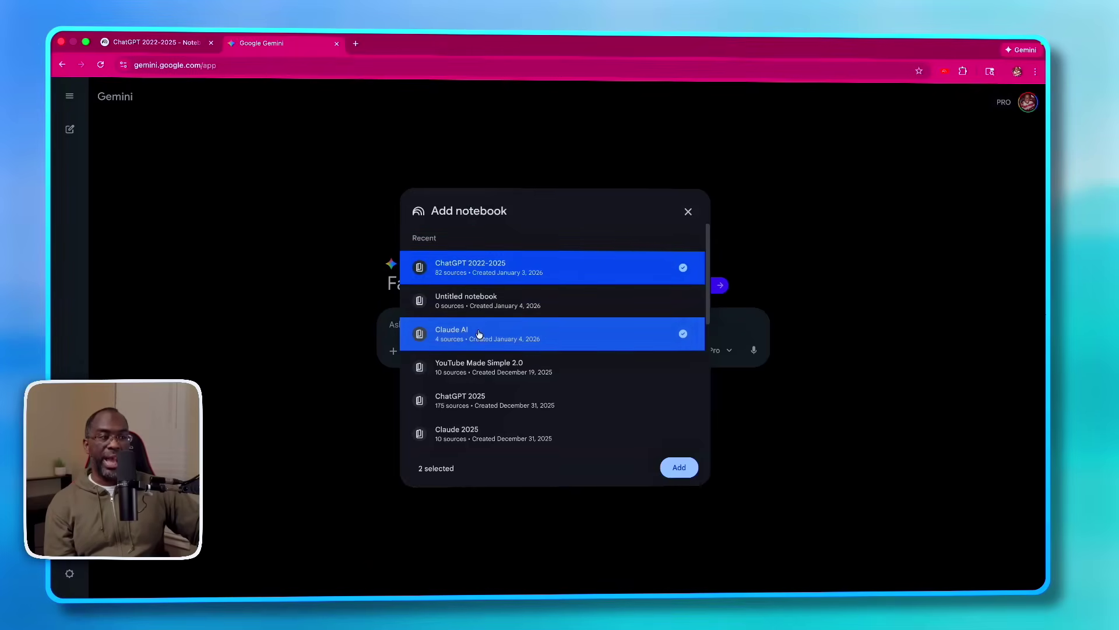
click(673, 469)
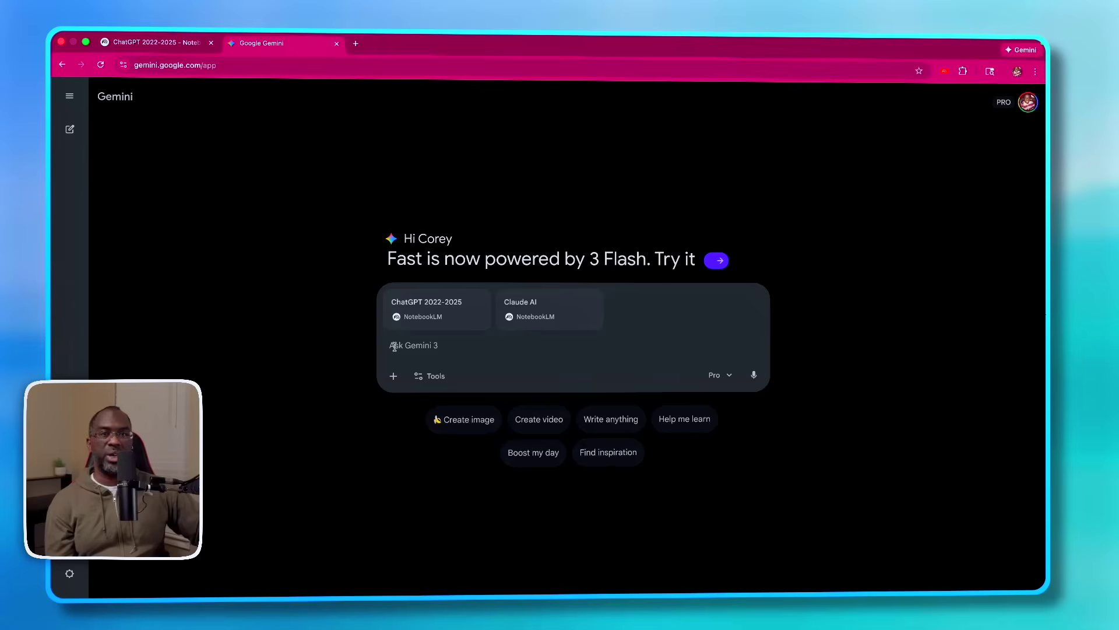
- Request a punk rock synthwave image explaining the Five I's and RAPID frameworks
click(439, 376)
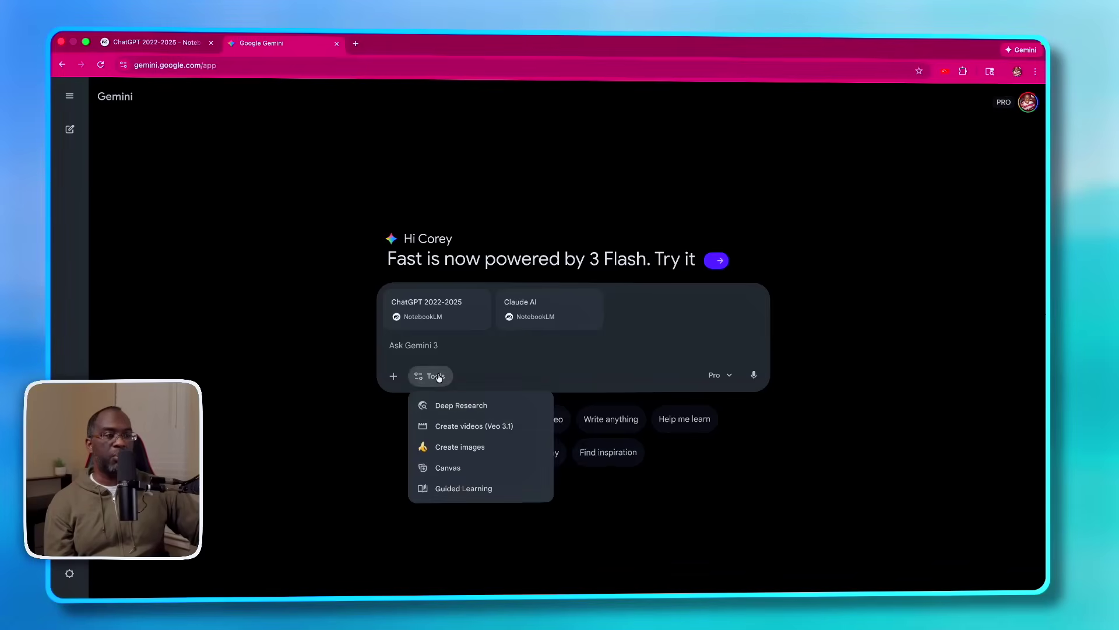
click(435, 446)
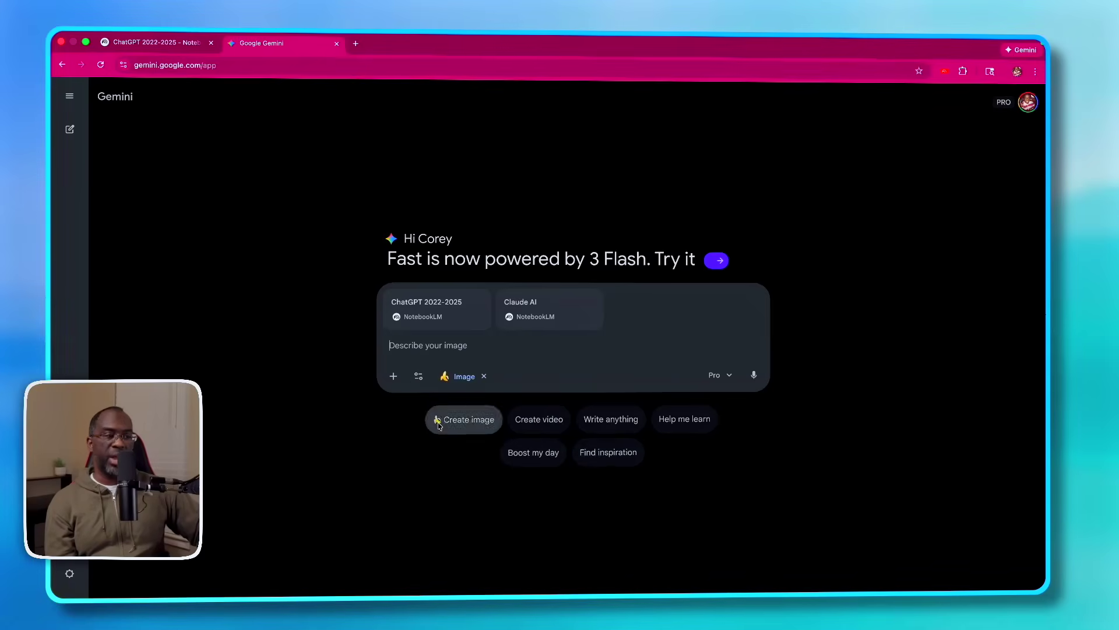
click(753, 376)
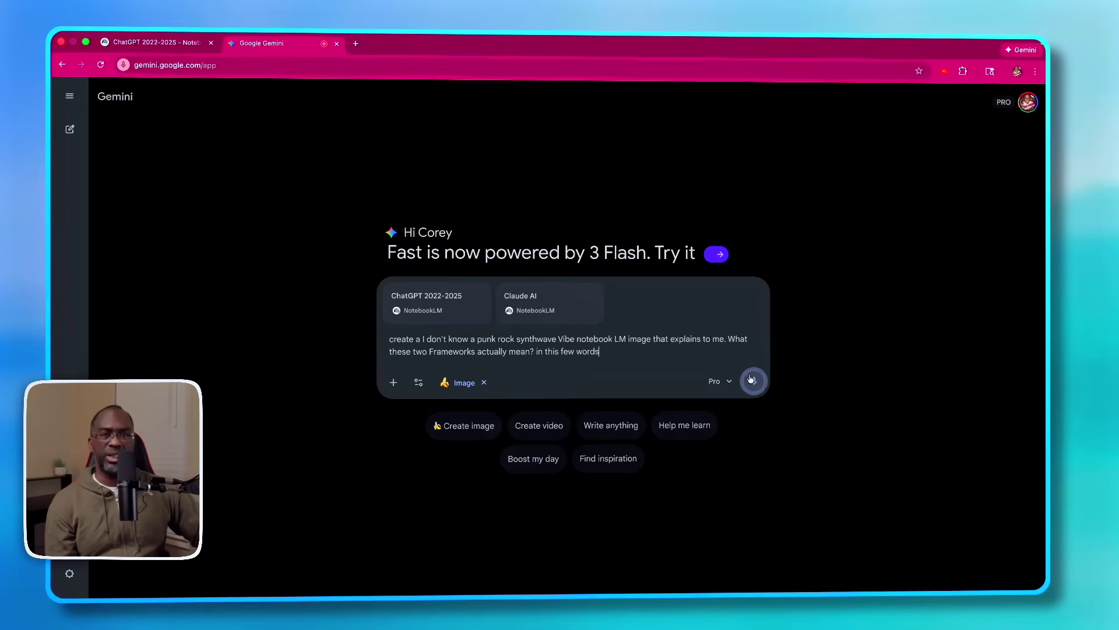
key(super+v)
key(Return)
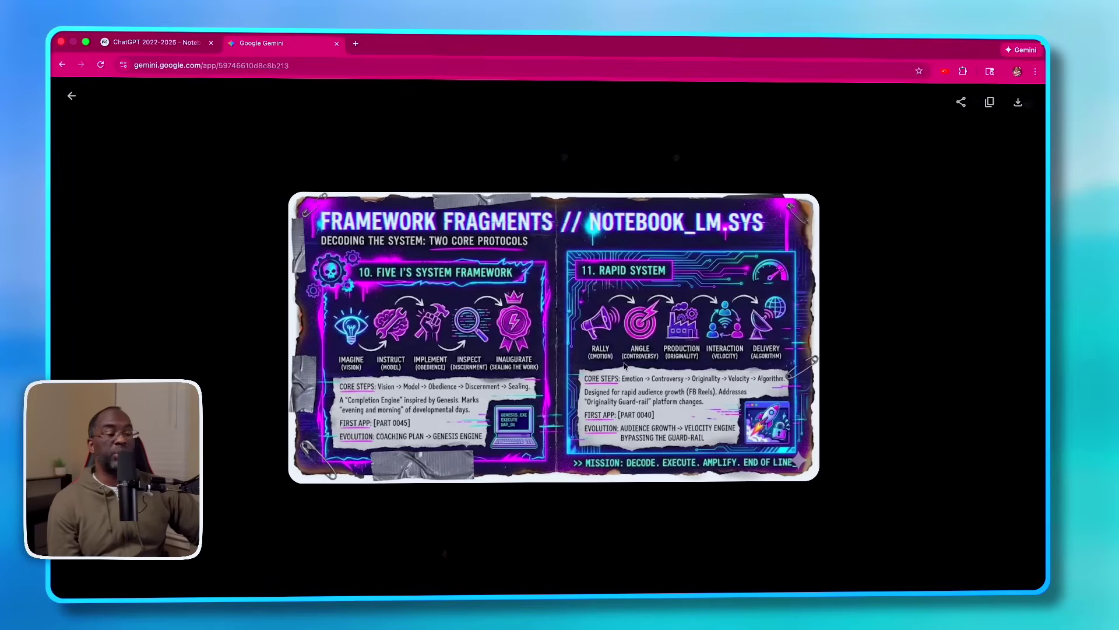
- Close the full-size Framework Fragments infographic to return to the Gemini chat
click(73, 95)
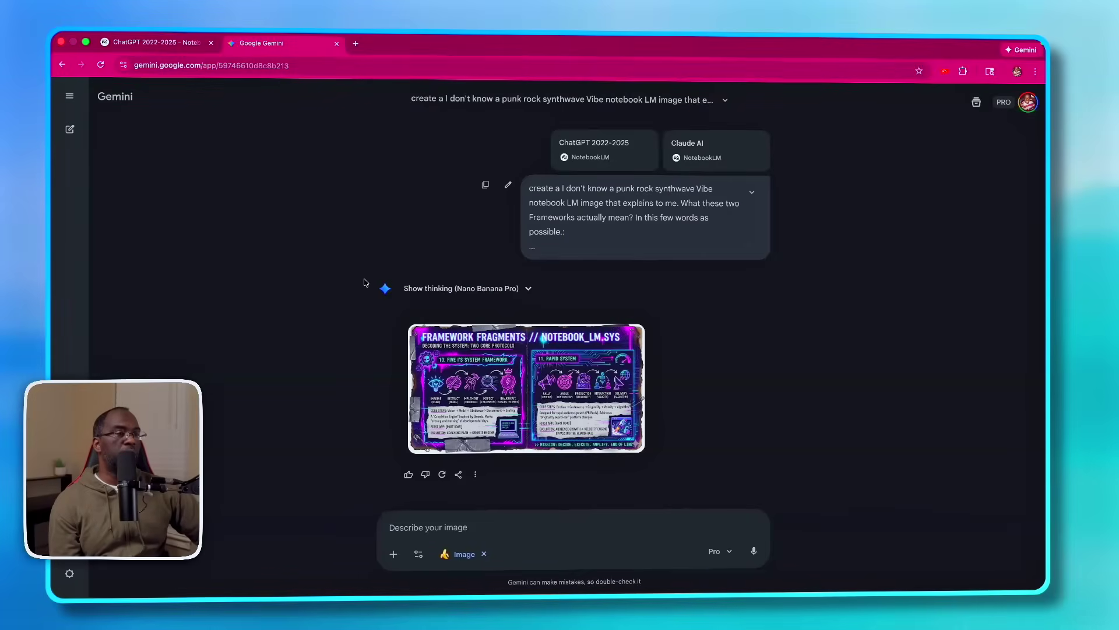
- Read the Master Framework & Systems Index report in Studio, then look over the other Studio outputs
click(174, 46)
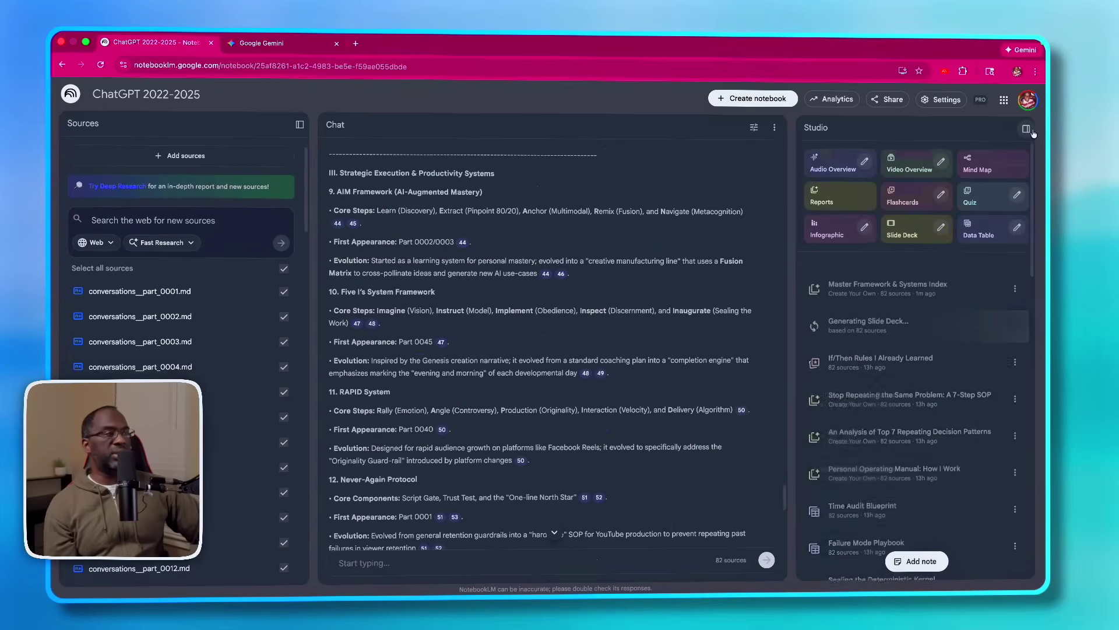
click(871, 274)
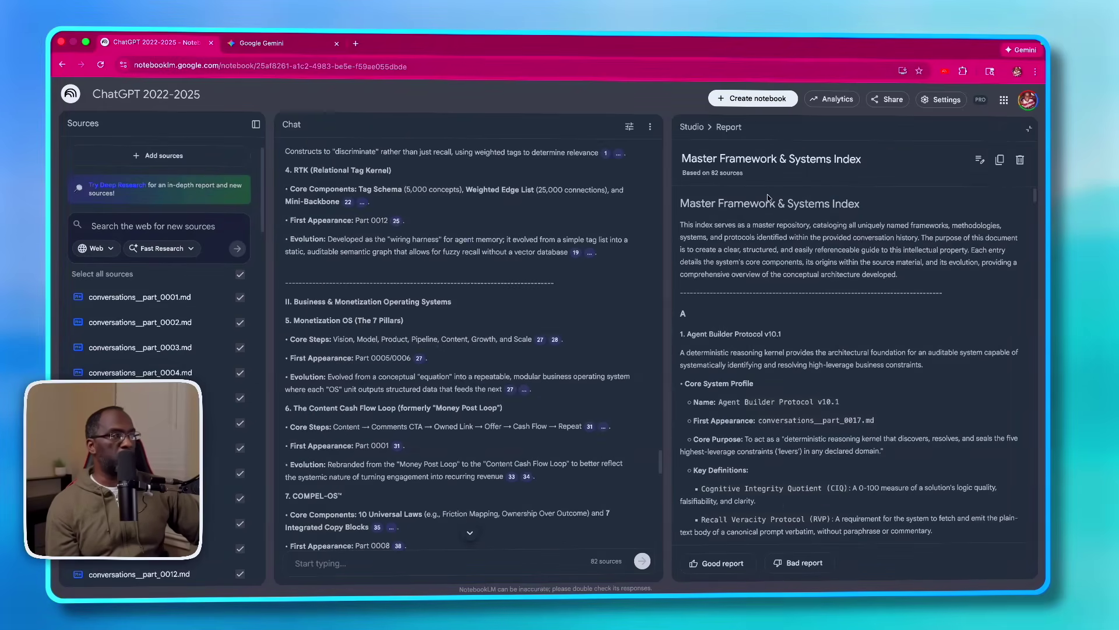
scroll(807, 346, down, 15)
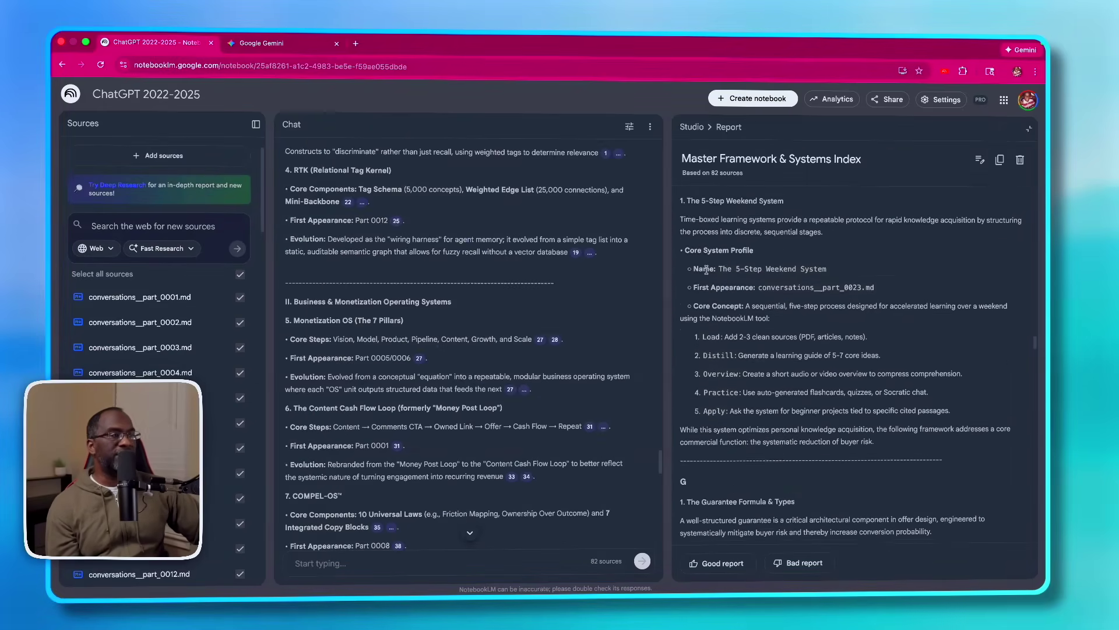
scroll(706, 269, down, 10)
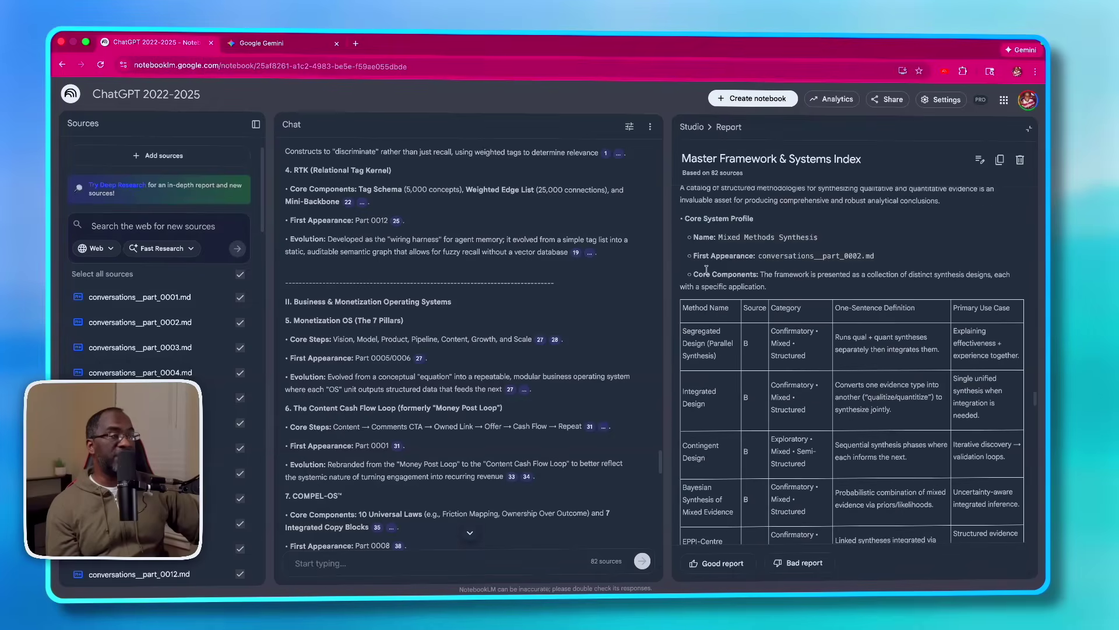
scroll(708, 272, down, 8)
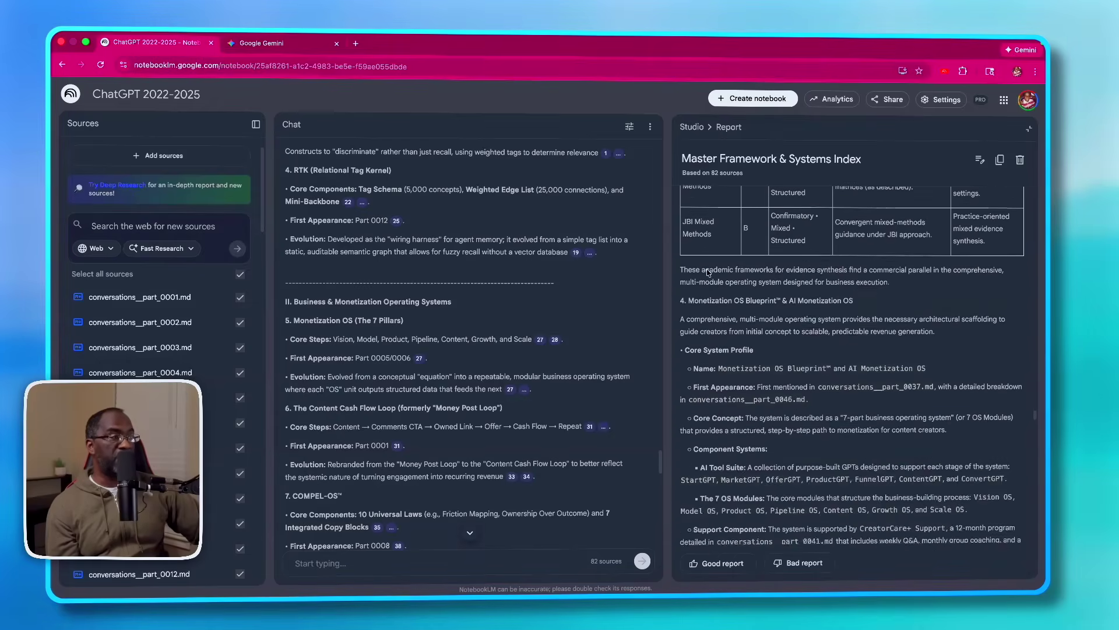
click(1029, 128)
scroll(963, 288, down, 12)
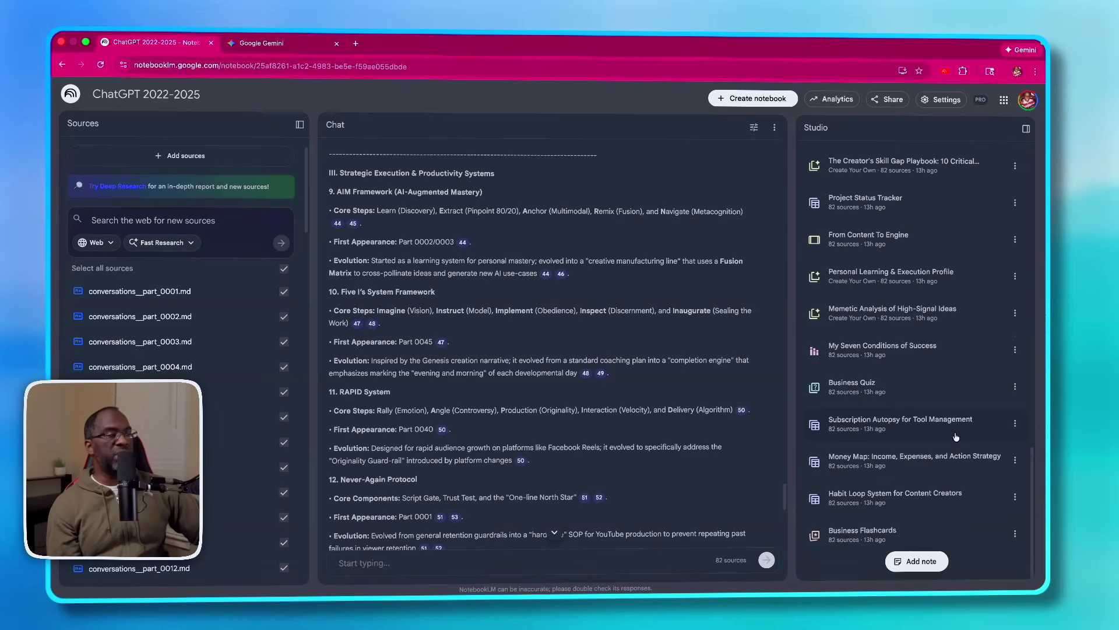
scroll(912, 371, down, 2)
scroll(912, 371, up, 10)
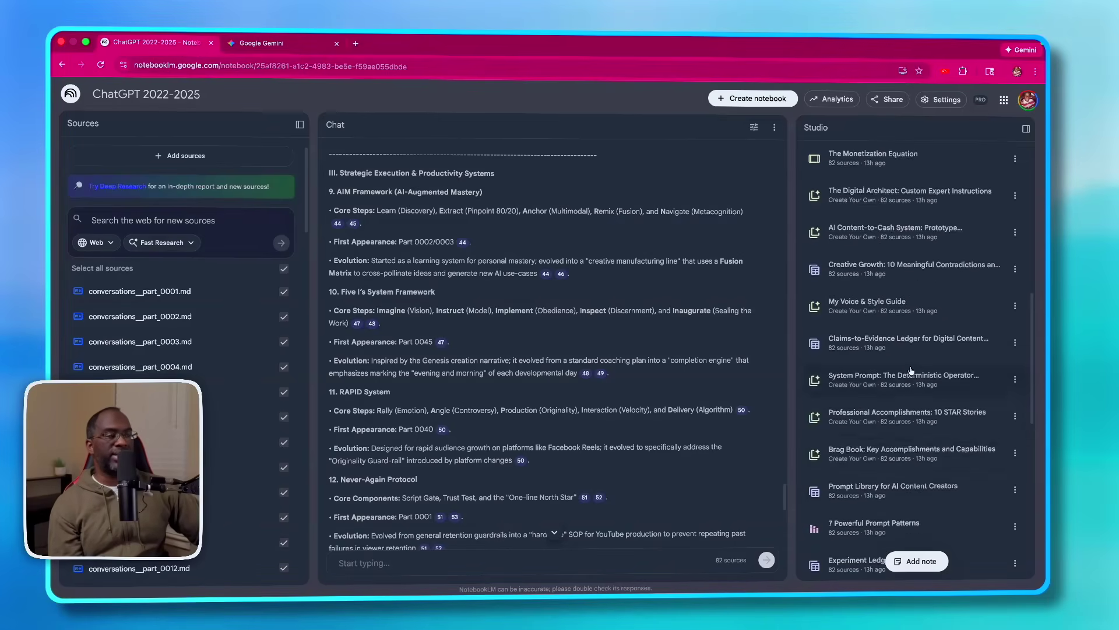
scroll(911, 371, up, 4)
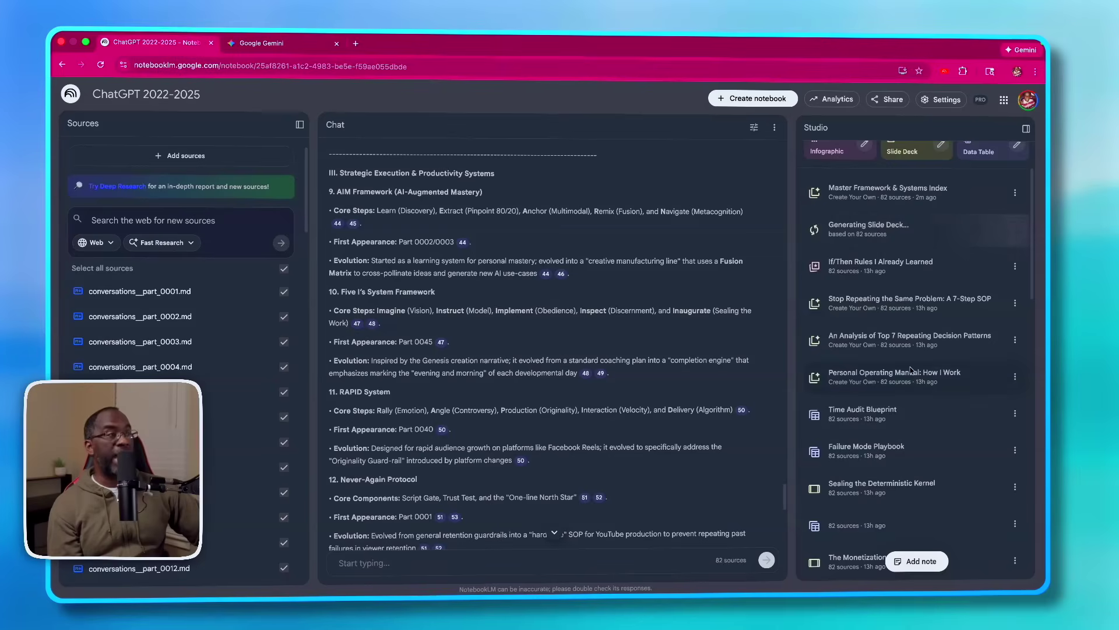
- Dictate a Gemini prompt for a corkboard vision board titled 'My 2026: Brutal Honesty & Trajectory'
click(300, 46)
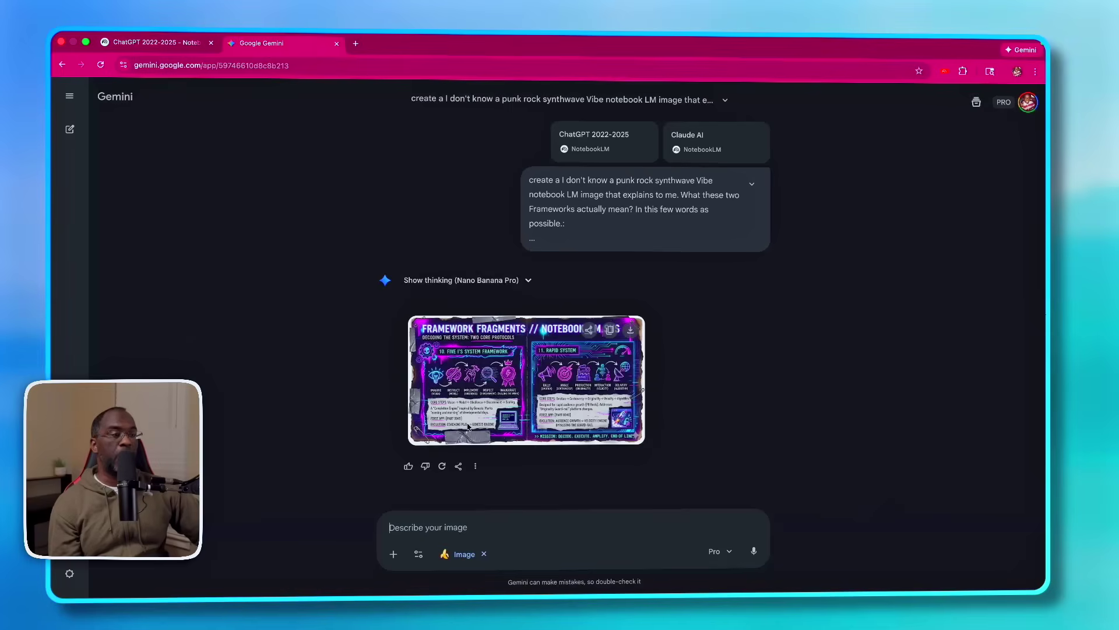
click(753, 551)
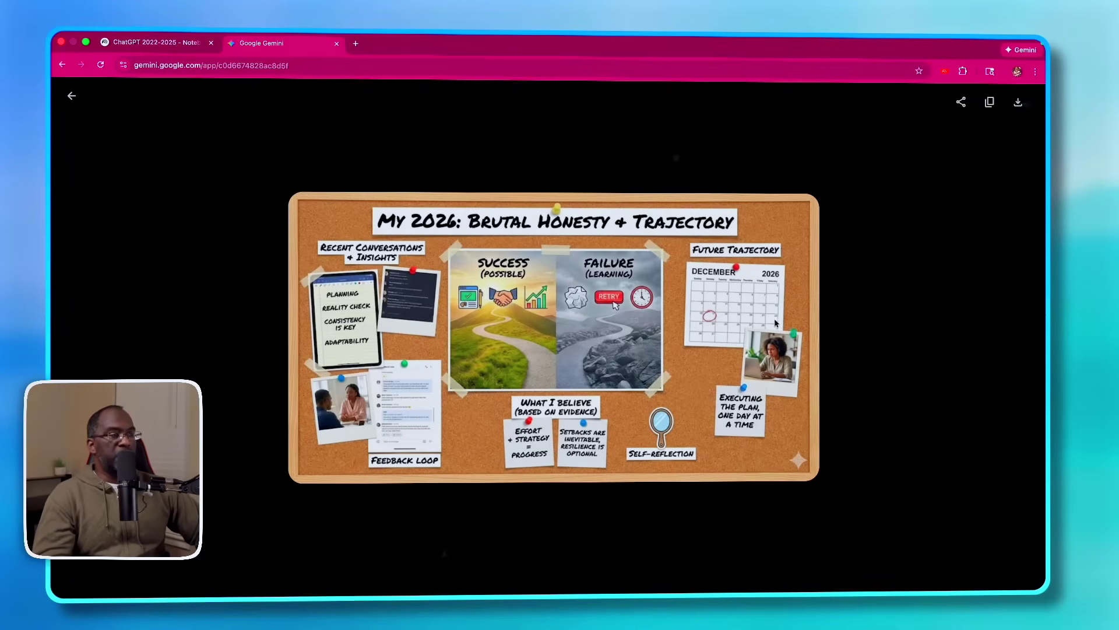
key(Escape)
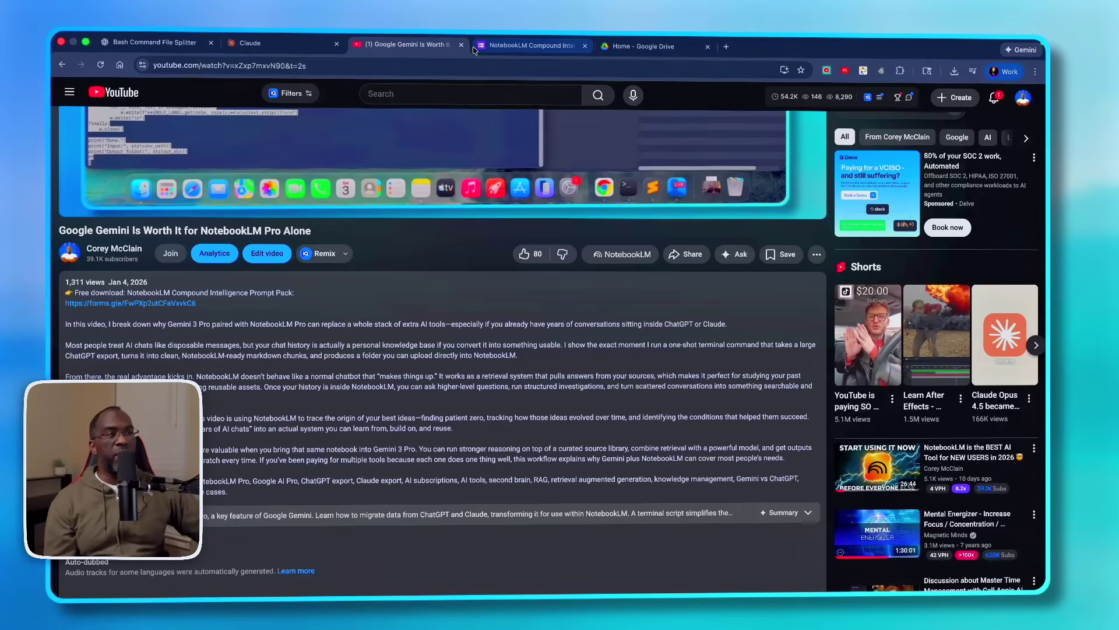
- Bring up the NotebookLM Compound Intelligence Prompt Pack sign-up Google Form tab
click(528, 44)
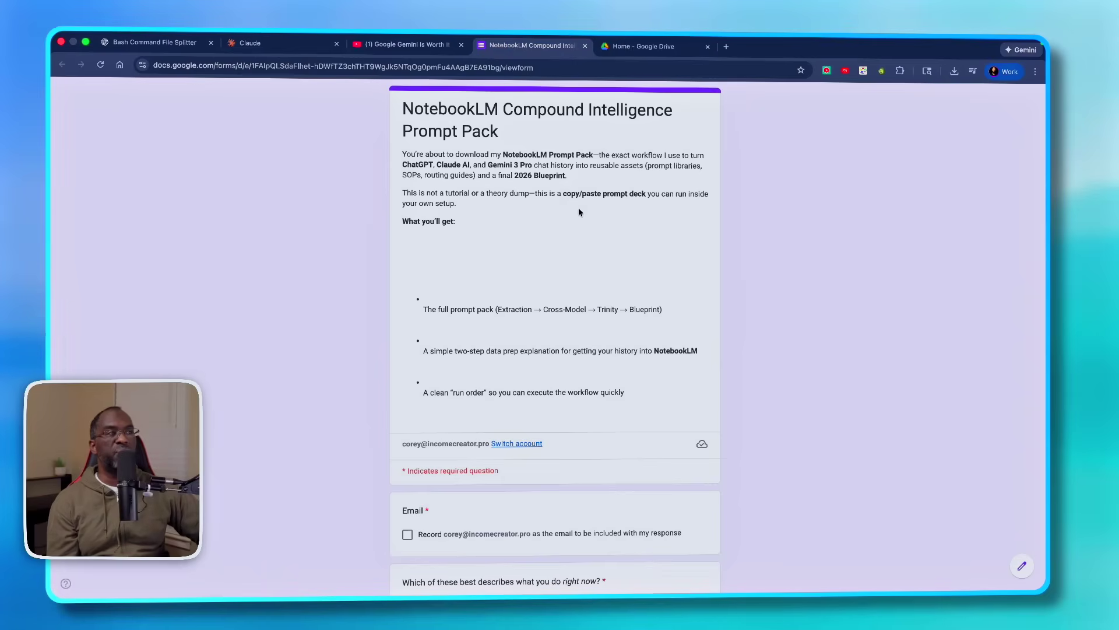